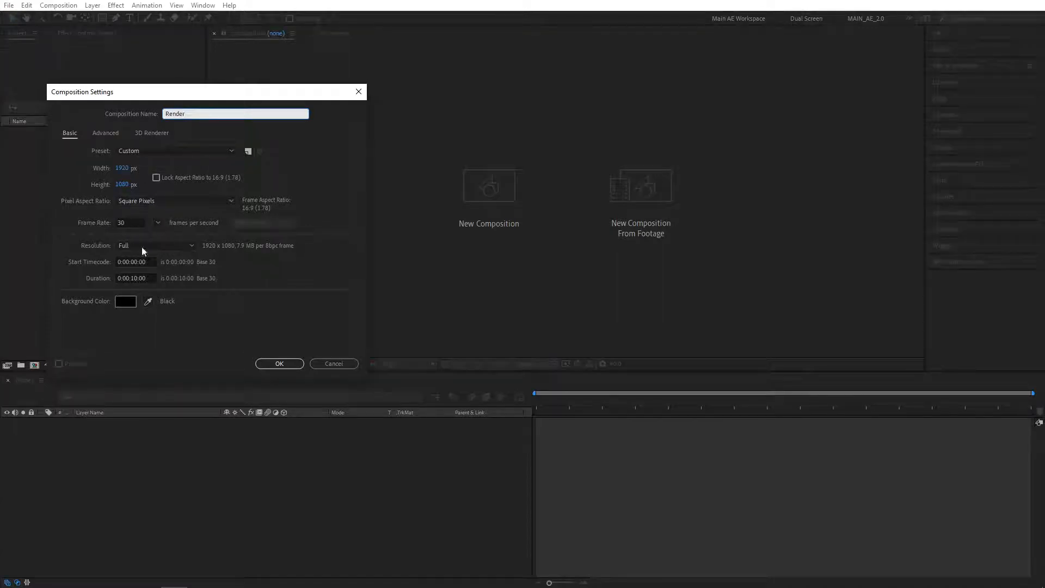
Confirm the Render composition at 1920×1080, 30 fps, 10 seconds, with a black background.
left_click(279, 363)
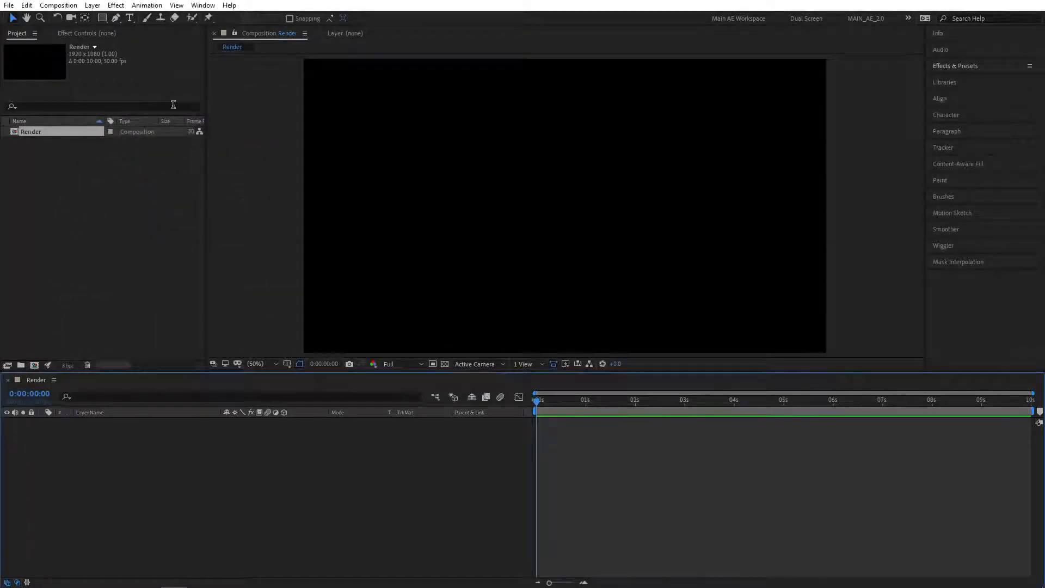
Create a text layer in the comp reading 'Particles'.
left_click(130, 18)
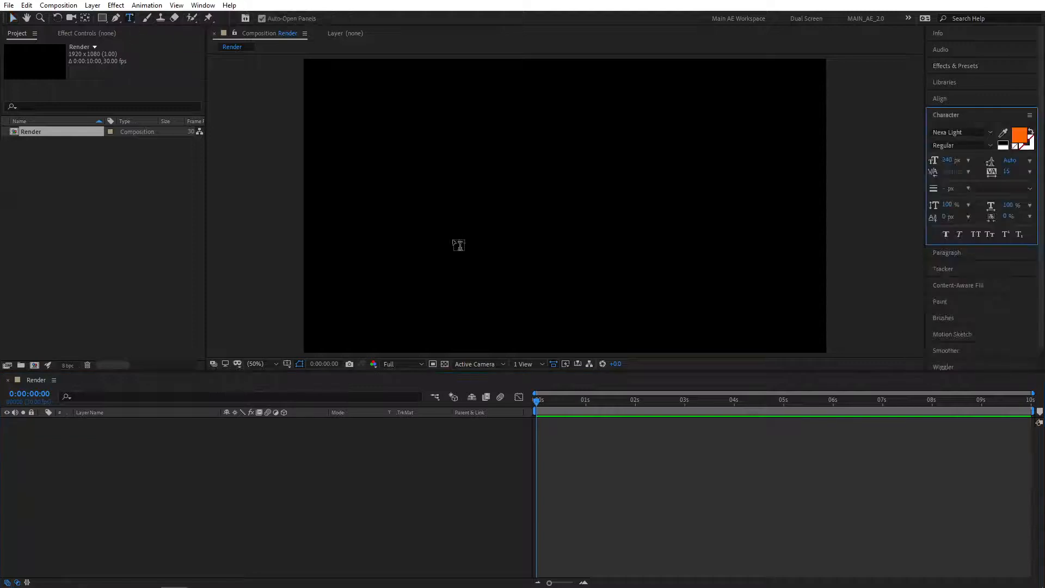
left_click(510, 248)
type("Particles")
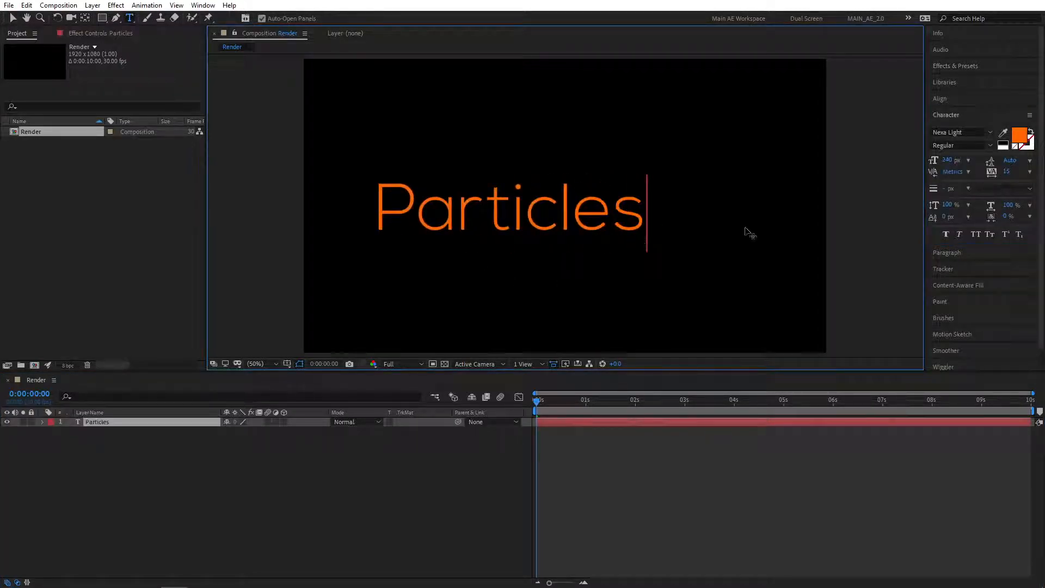
Centre the Particles text layer in the composition with the Align panel.
left_click(940, 98)
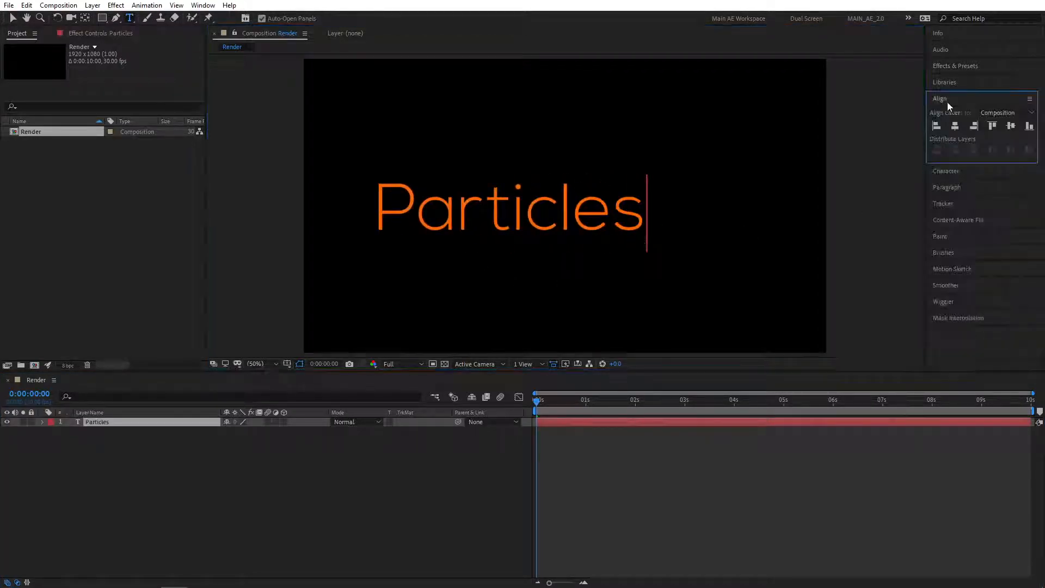
left_click(955, 126)
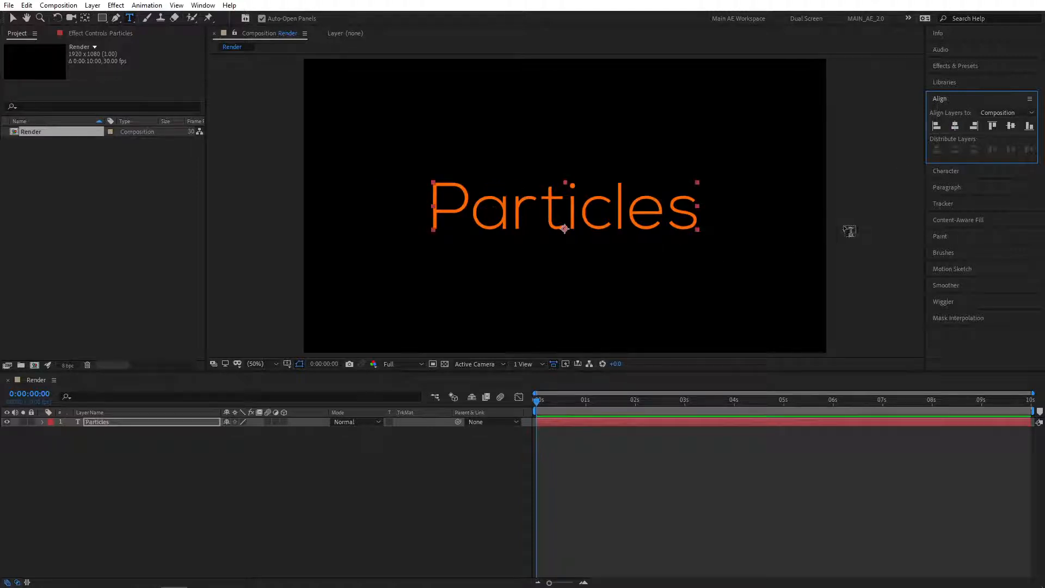
left_click(94, 428)
left_click(106, 422)
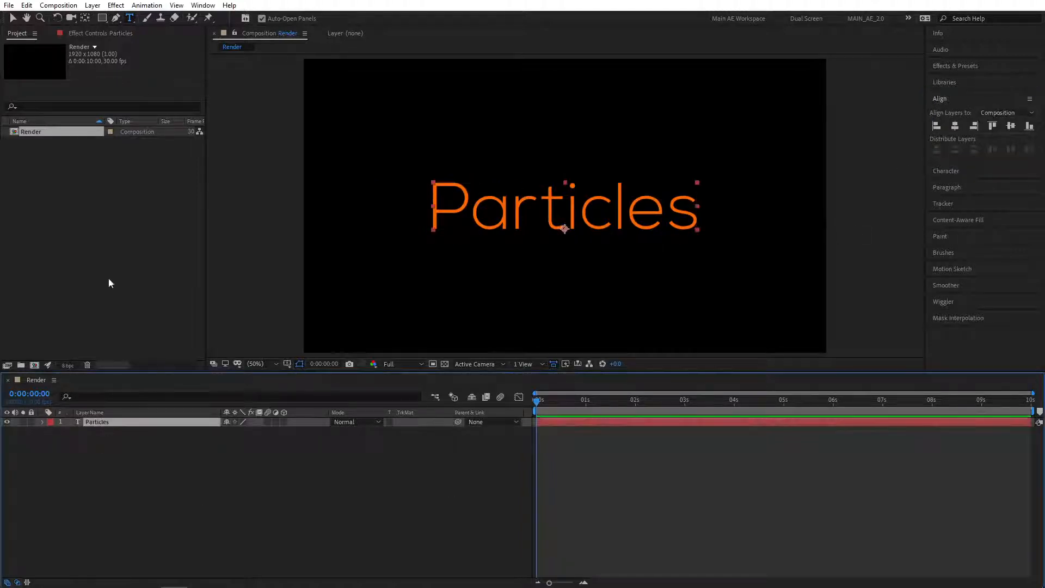
left_click(26, 6)
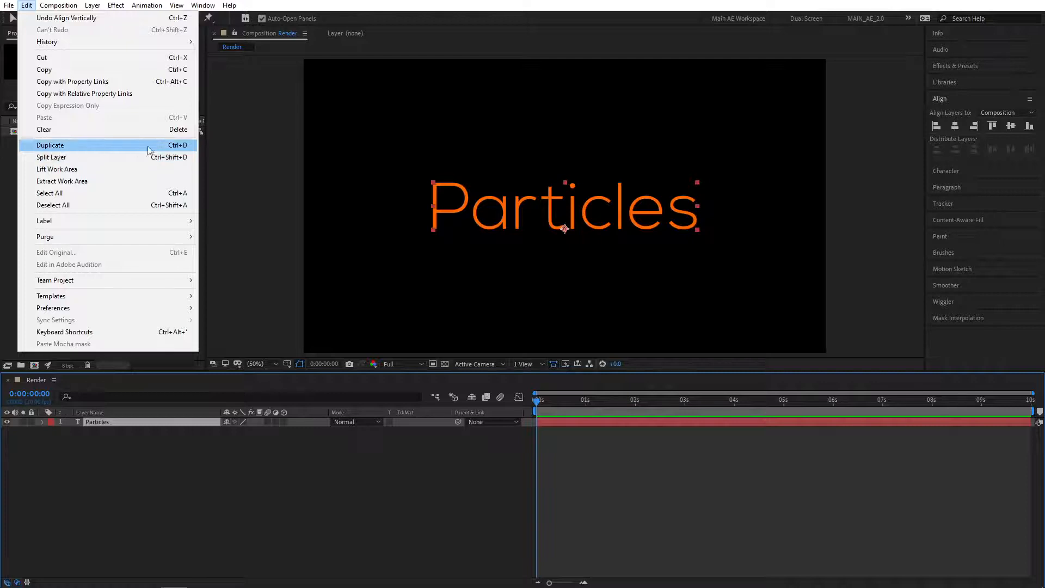
Duplicate the Particles text layer and rename the copy 'Dust'.
left_click(185, 146)
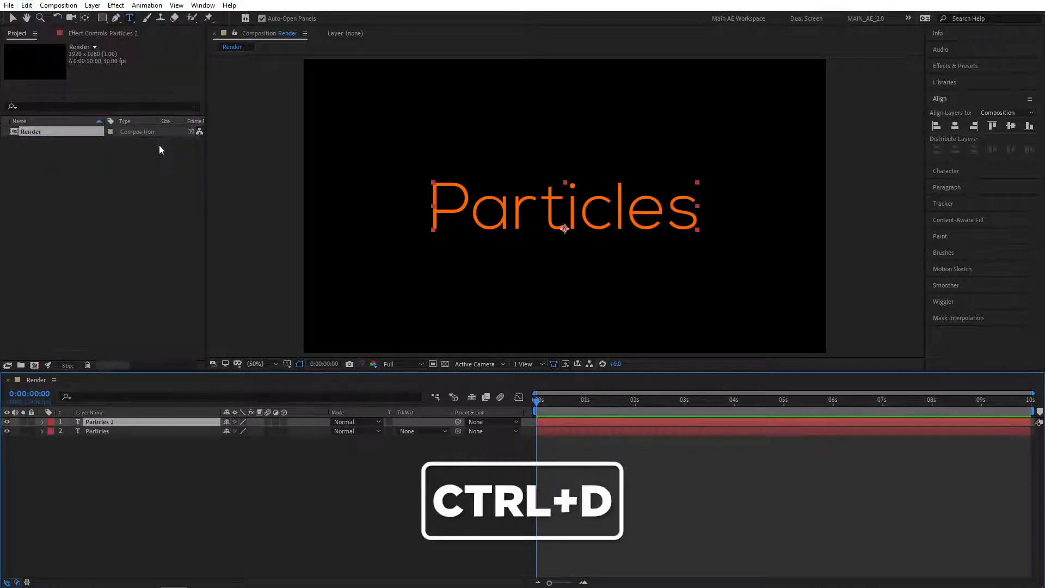
key("Return")
type("Dust")
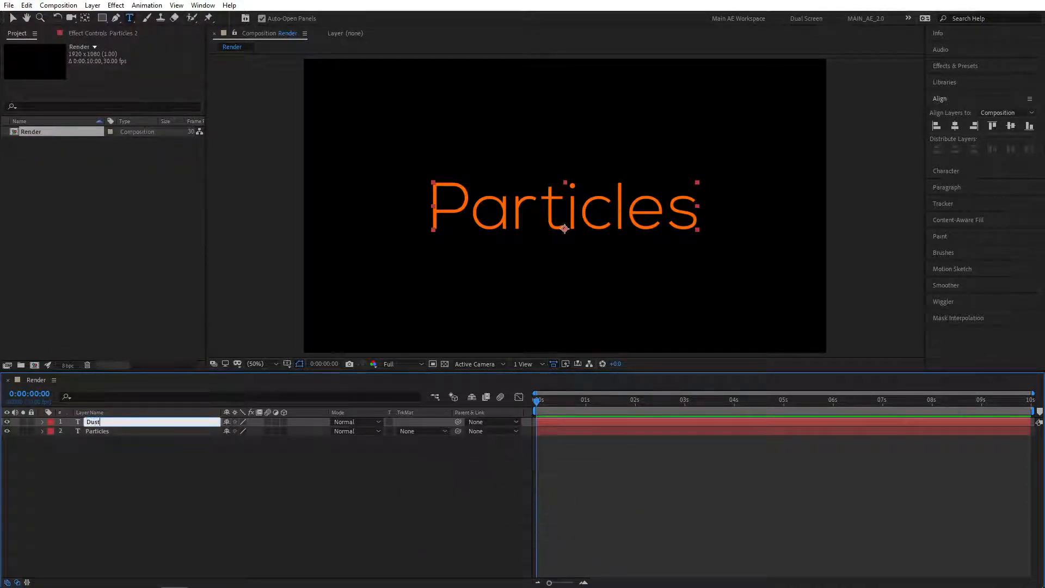
left_click(151, 475)
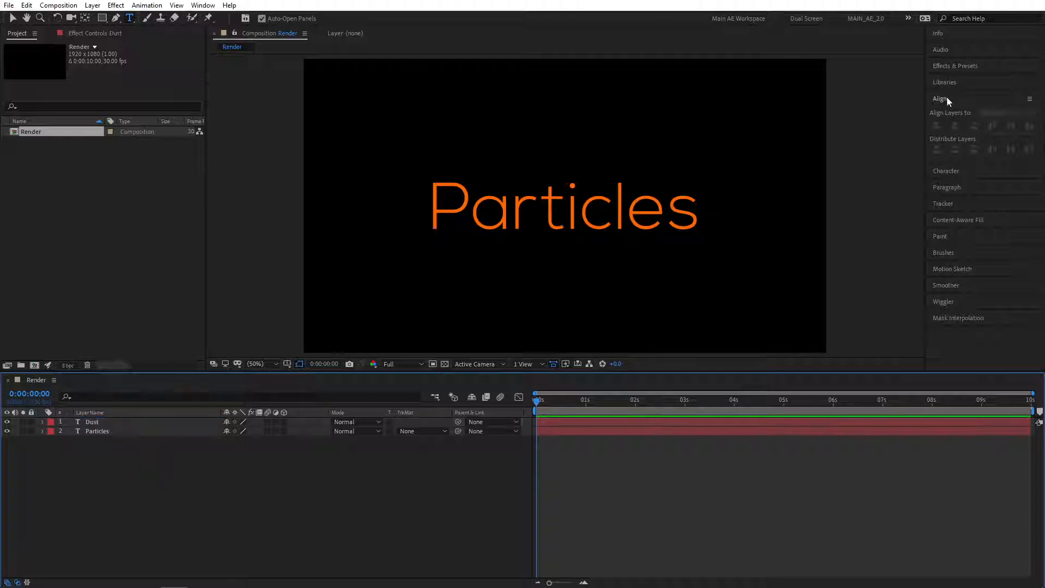
Search Effects & Presets for 'compo'.
left_click(956, 66)
left_click(955, 77)
type("compo")
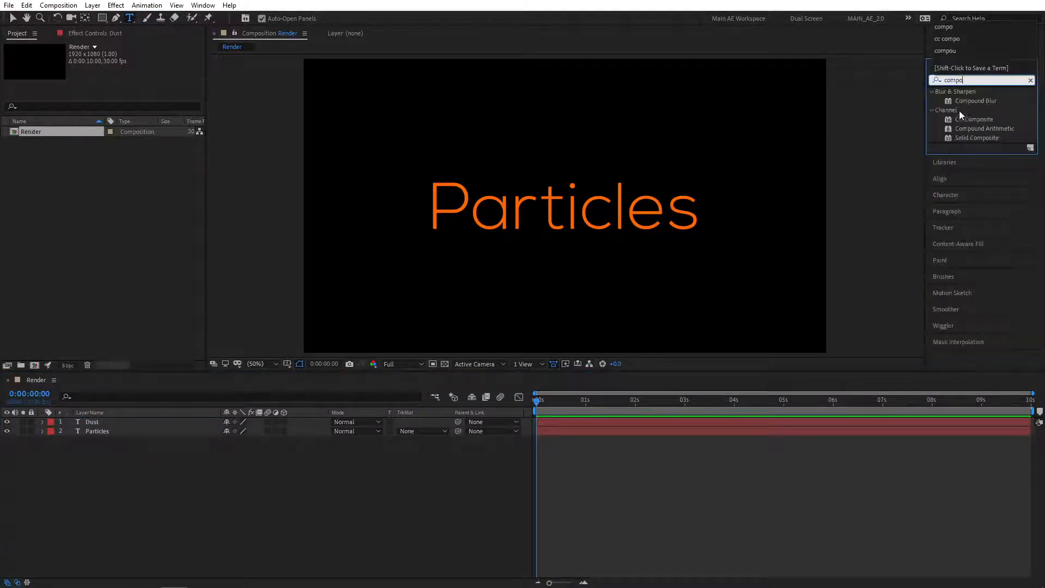
Apply CC Composite to Dust, then search 'partic' and apply CC Particle Systems II.
left_click_drag(978, 119, 107, 422)
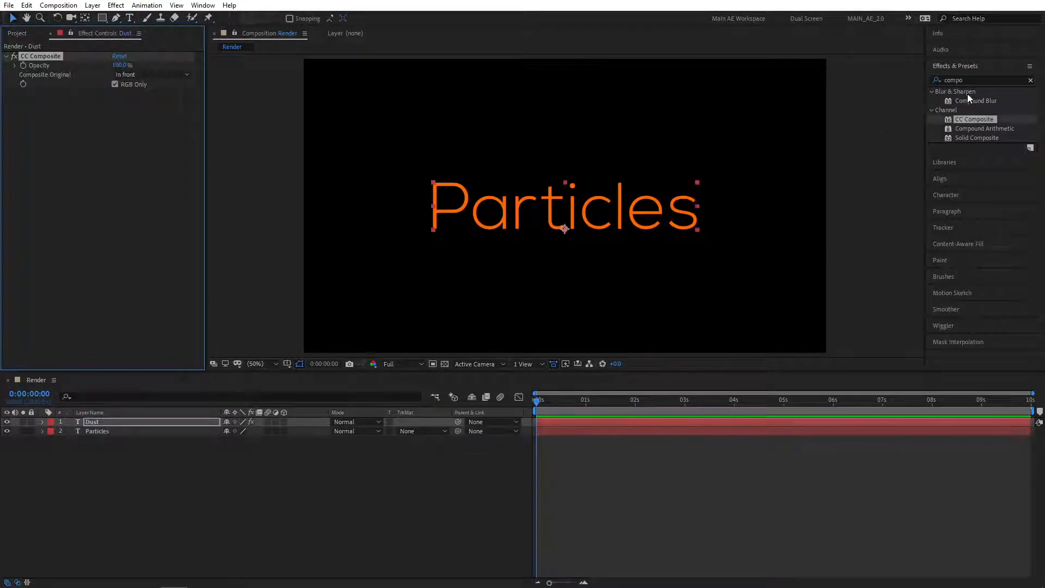
left_click_drag(969, 80, 883, 77)
type("partic")
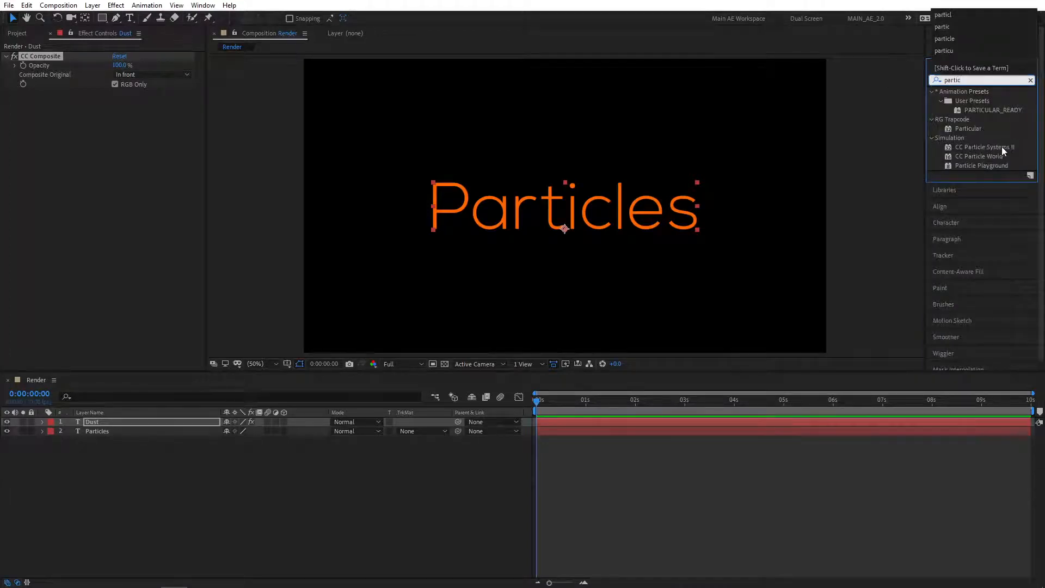
left_click_drag(1001, 146, 104, 423)
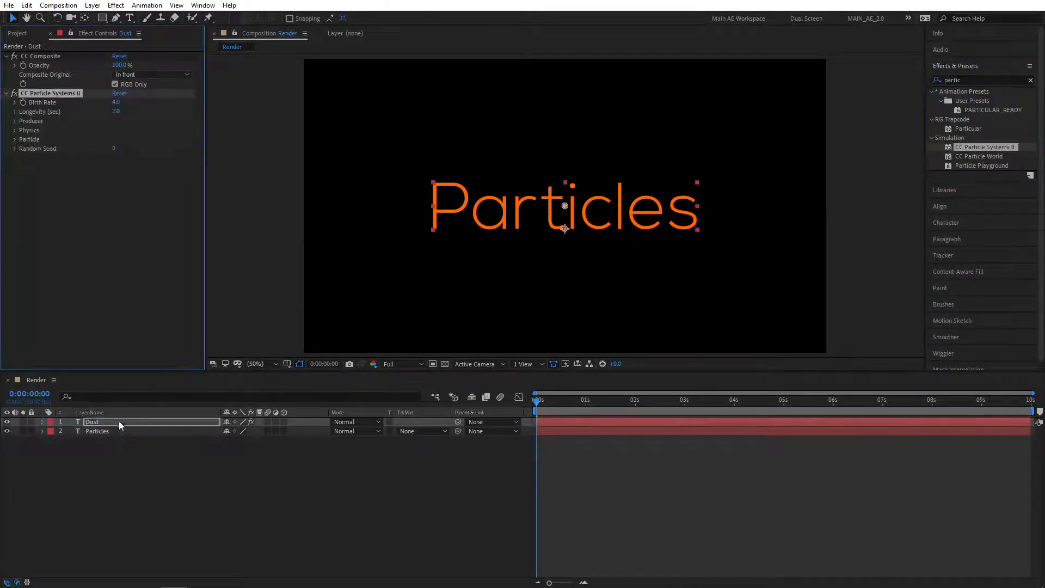
Collapse CC Composite and expand the Producer, Physics and Particle groups of CC Particle Systems II.
left_click(6, 56)
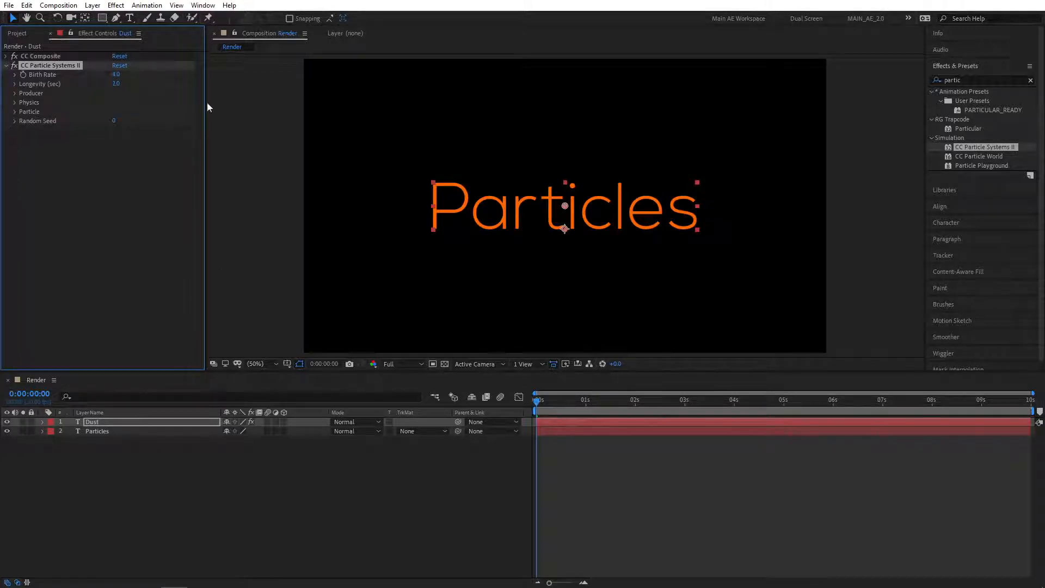
left_click(15, 94)
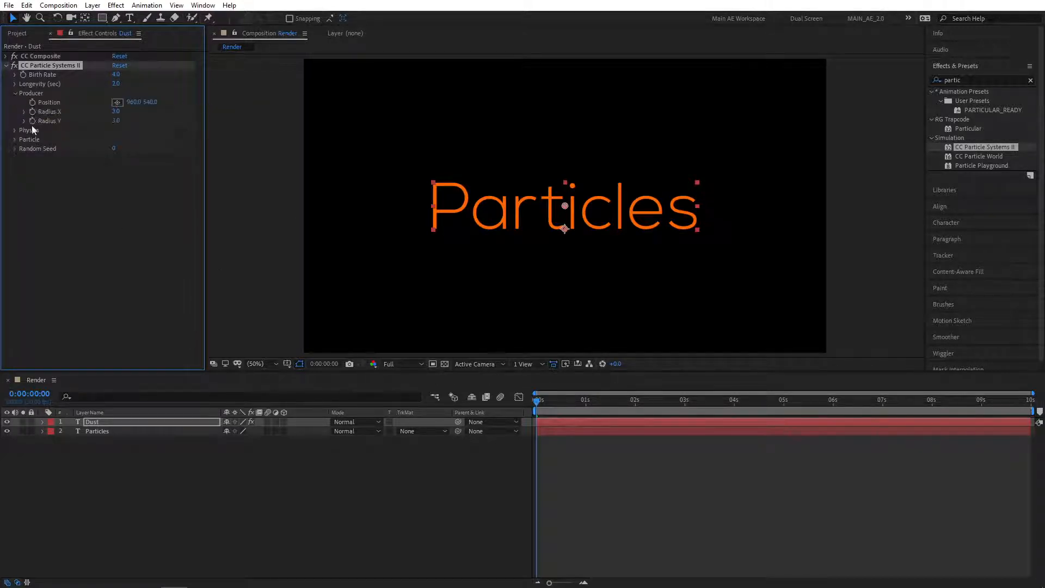
left_click(15, 130)
left_click(15, 204)
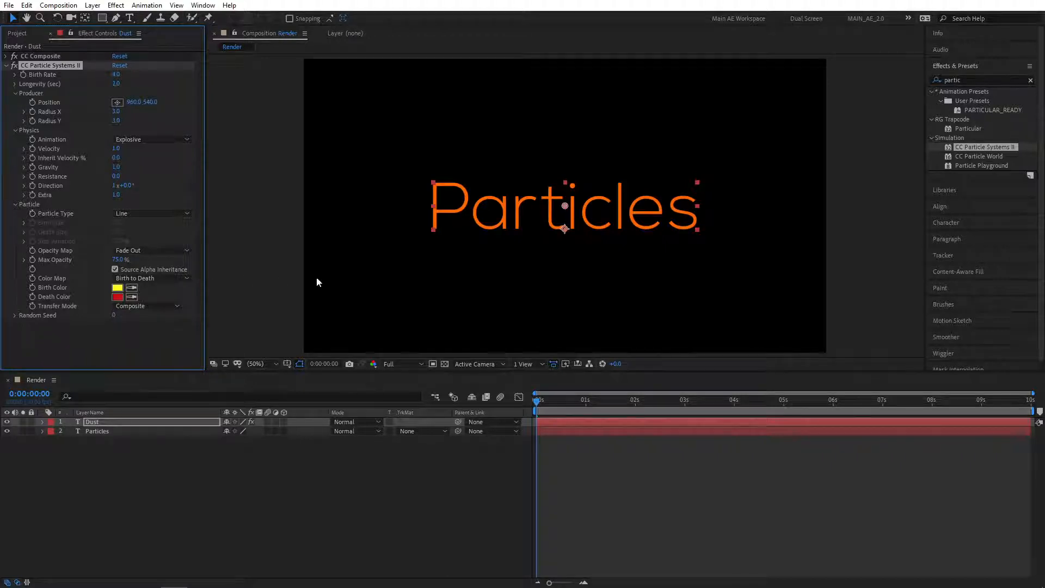
left_click_drag(541, 408, 554, 403)
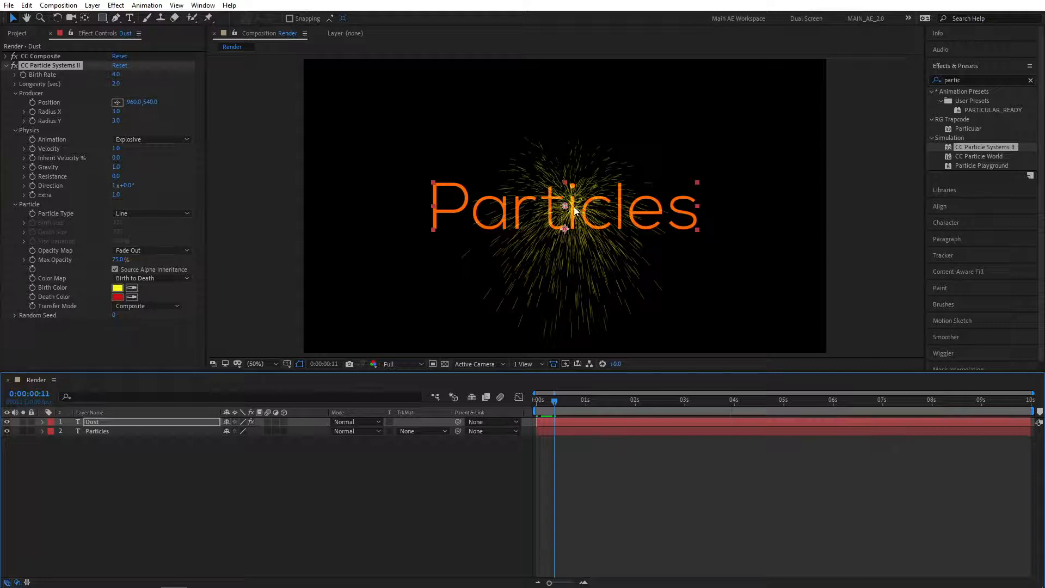
Set Max Opacity 30%, Birth Rate 50 and Longevity 4, previewing the burst.
left_click(119, 260)
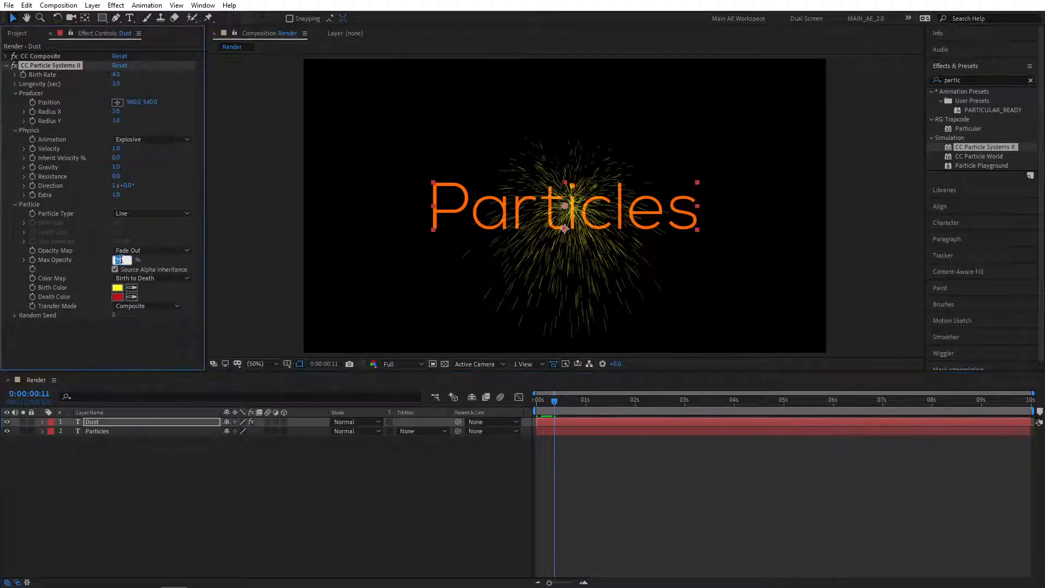
type("30")
key("Return")
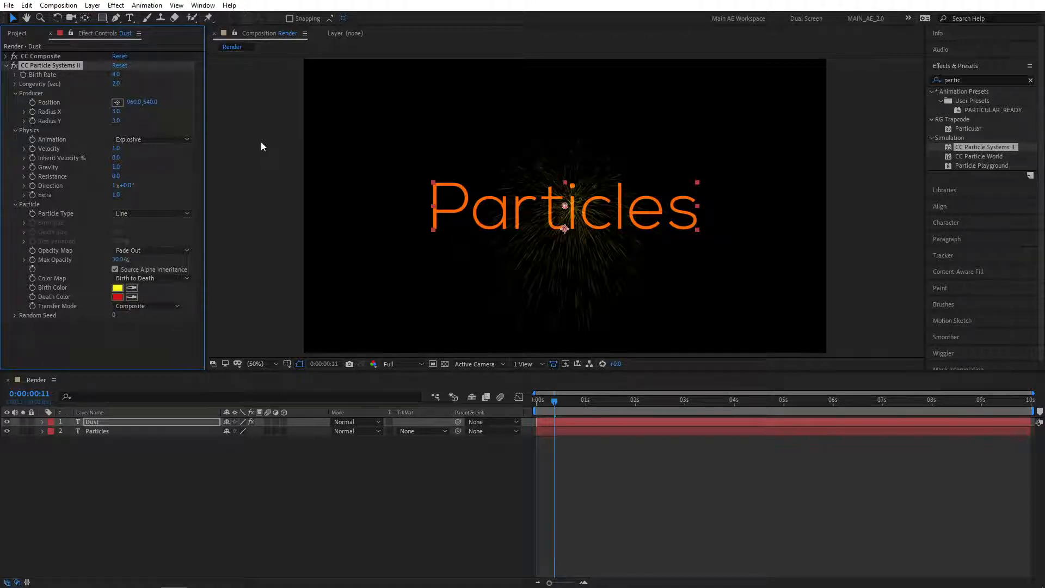
left_click(117, 76)
type("50")
key("Return")
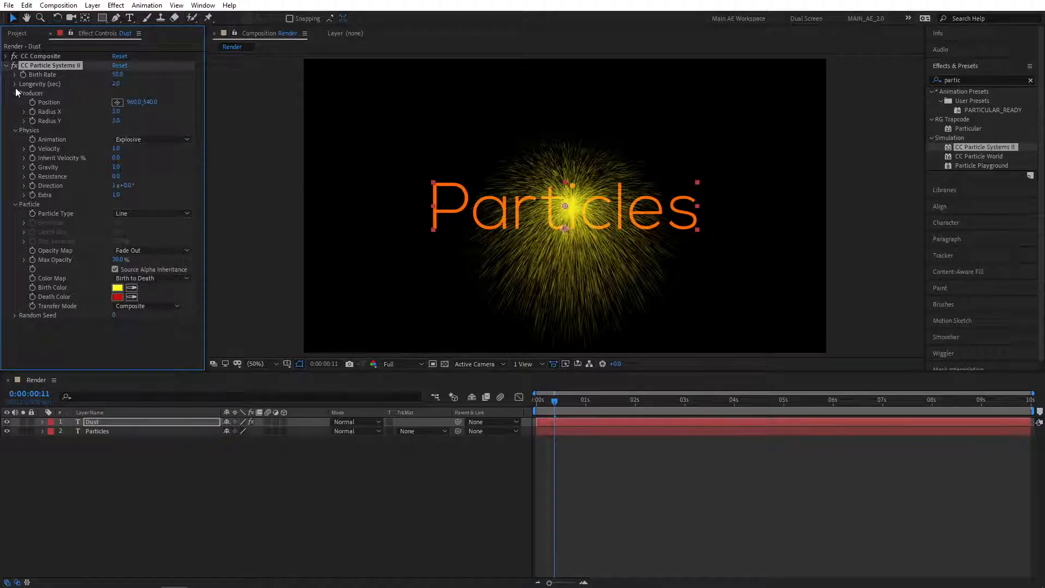
left_click(114, 84)
type("4")
key("Return")
left_click_drag(558, 405, 568, 404)
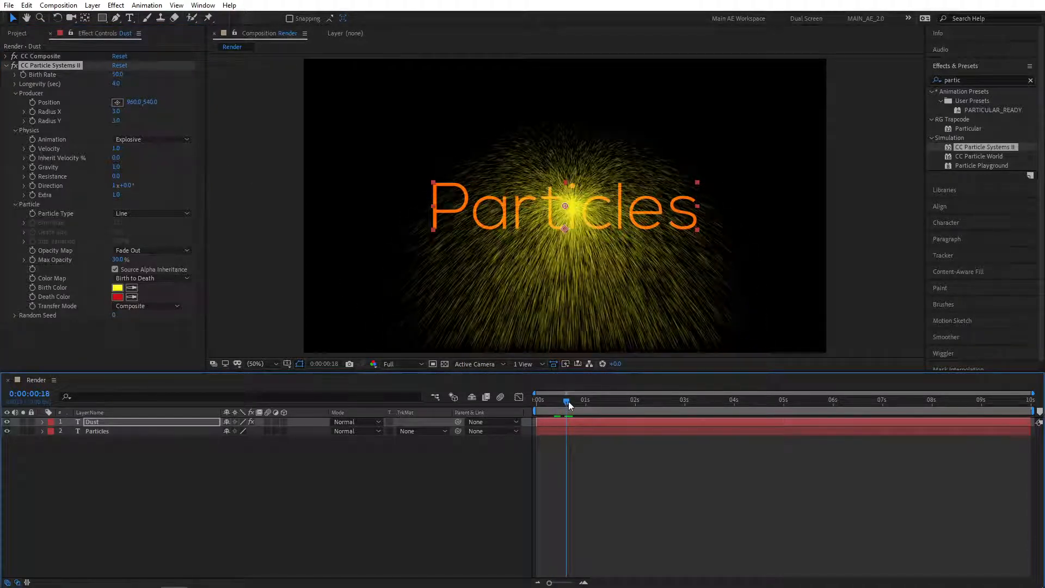
left_click_drag(566, 404, 535, 405)
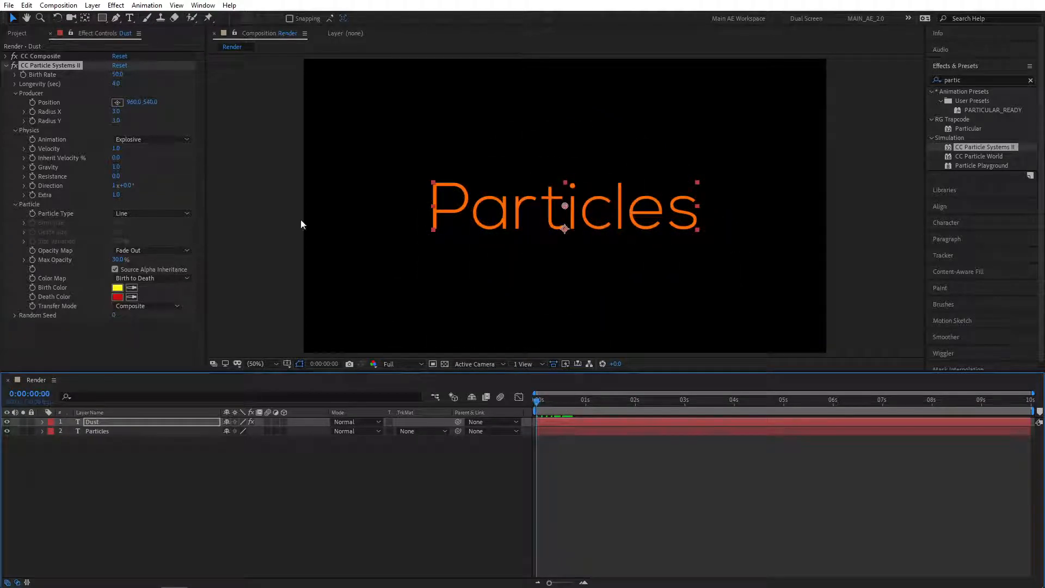
Keyframe the emitter's Position X from 0 at 0 s to 1920 at 2 s.
left_click(42, 100)
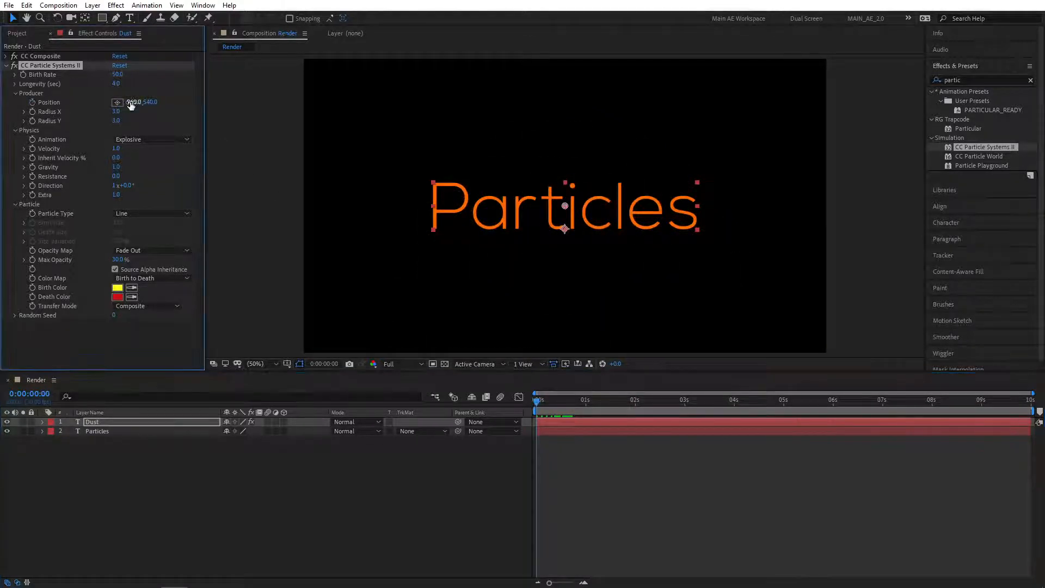
left_click(133, 102)
type("0")
key("Return")
left_click(636, 409)
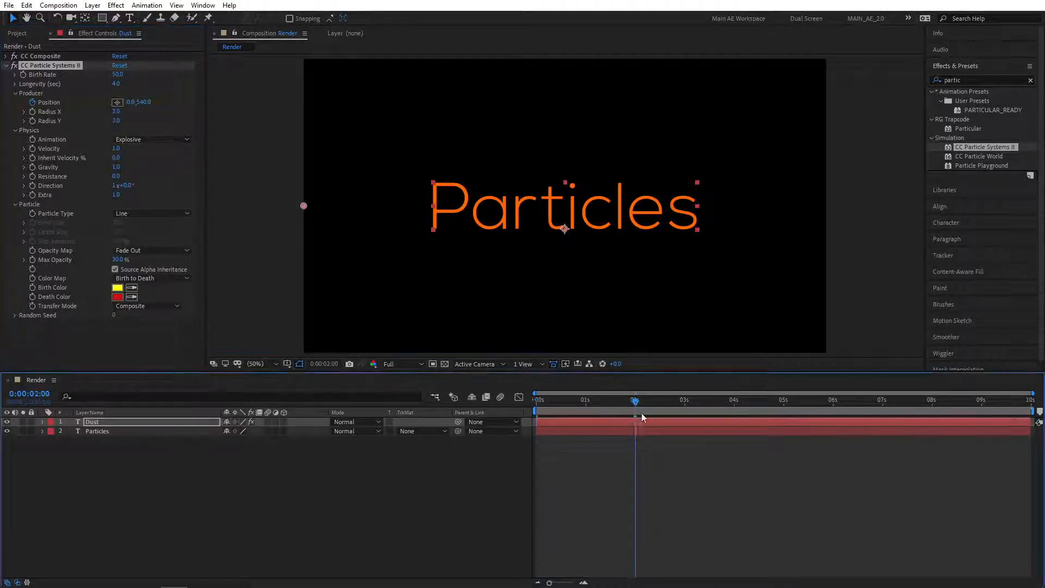
left_click(131, 103)
type("1920")
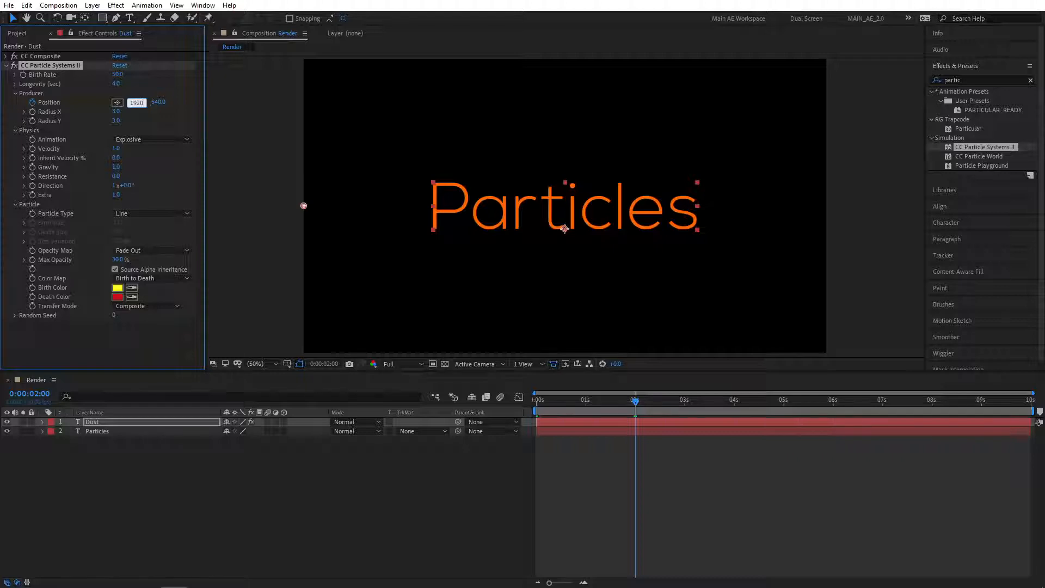
key("Return")
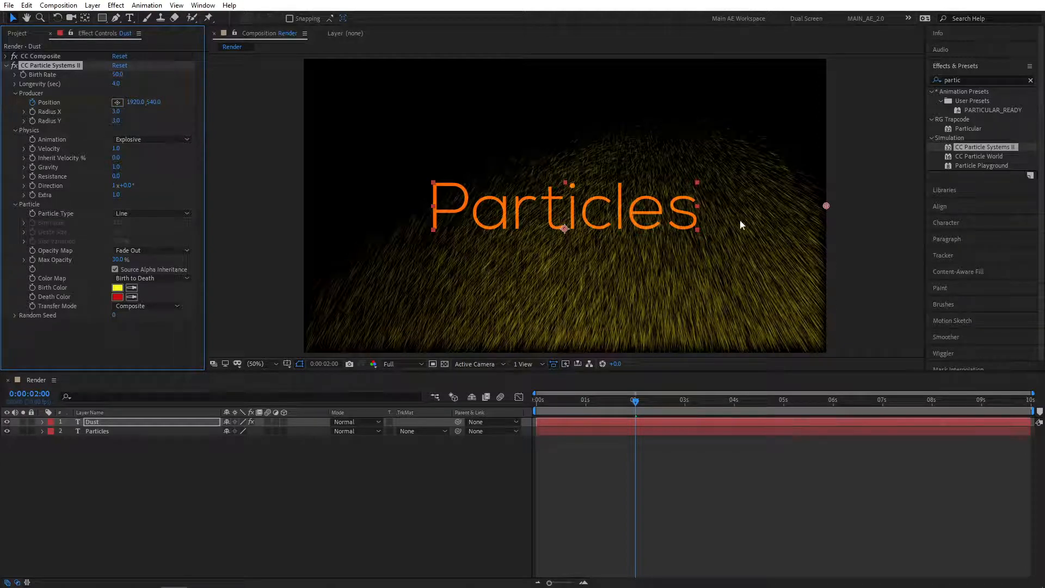
Set the producer's Radius X to 1.
left_click(115, 112)
type("1")
key("Return")
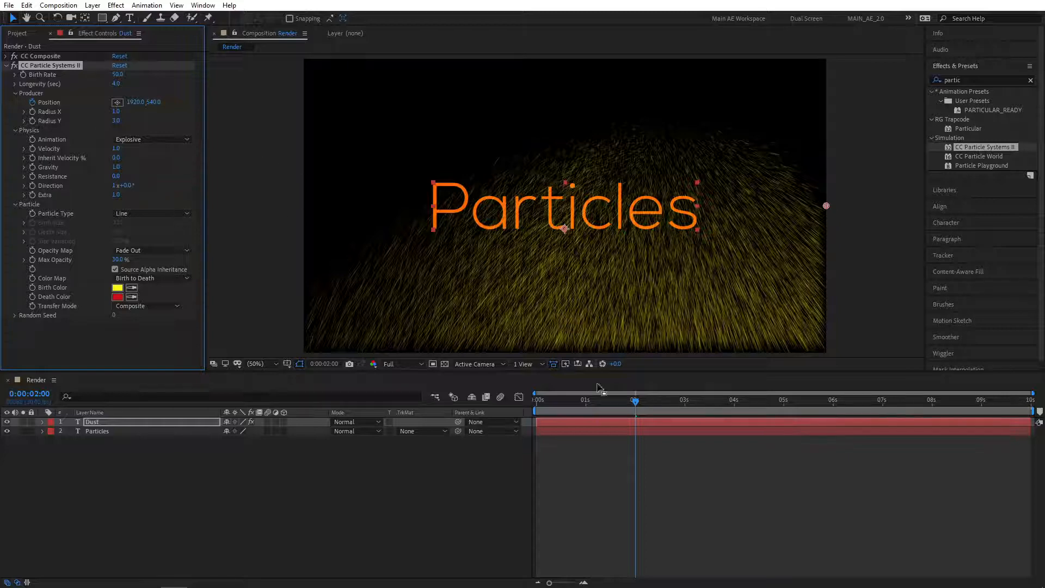
Set the producer's Radius Y to 12 around the 1:12 mark.
left_click(609, 402)
left_click_drag(609, 403, 605, 404)
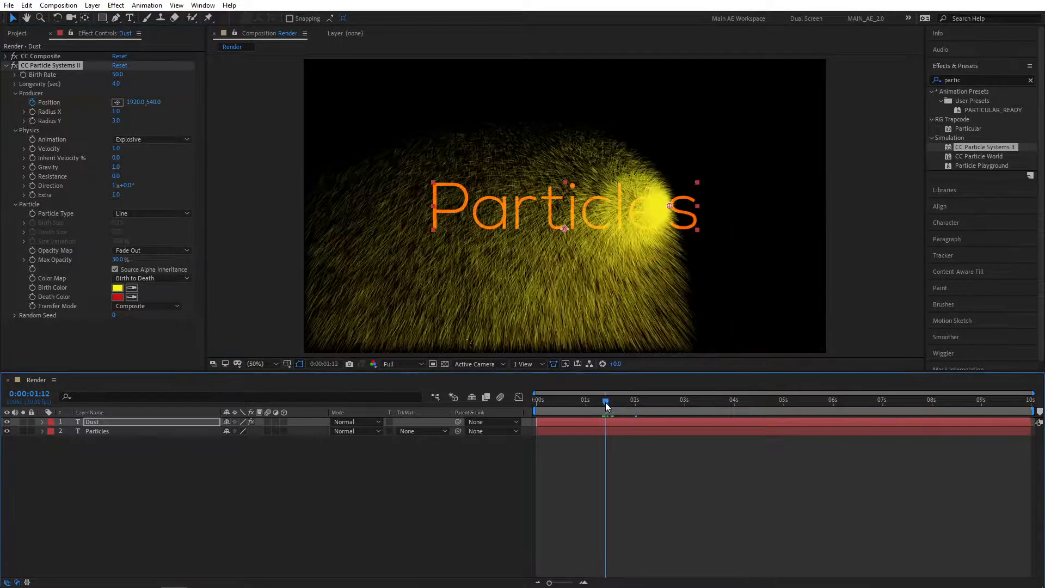
left_click(115, 121)
type("12")
key("Return")
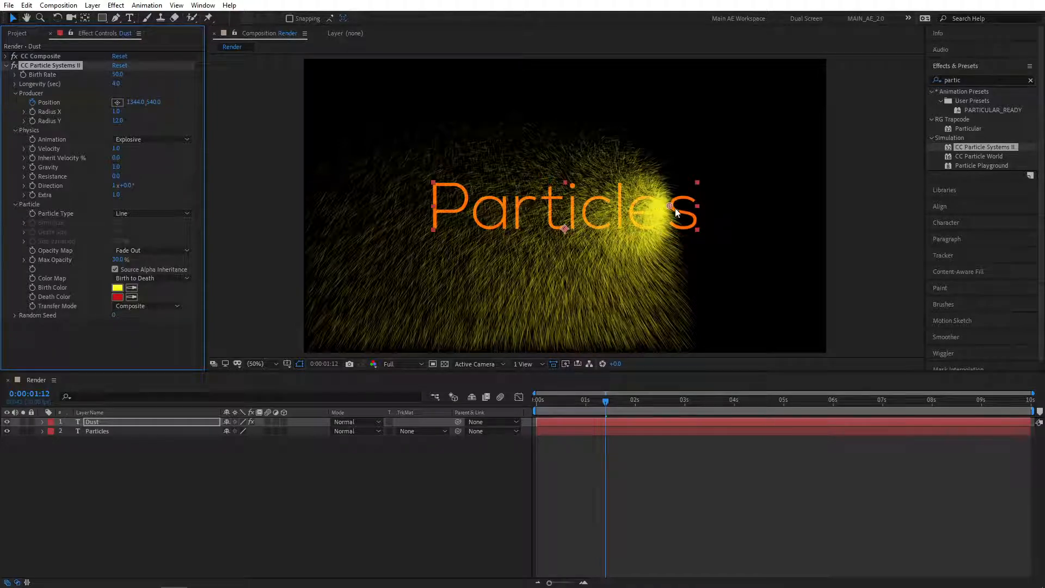
Switch the Physics Animation to Direction and preview the particle sweep.
left_click_drag(606, 403, 594, 405)
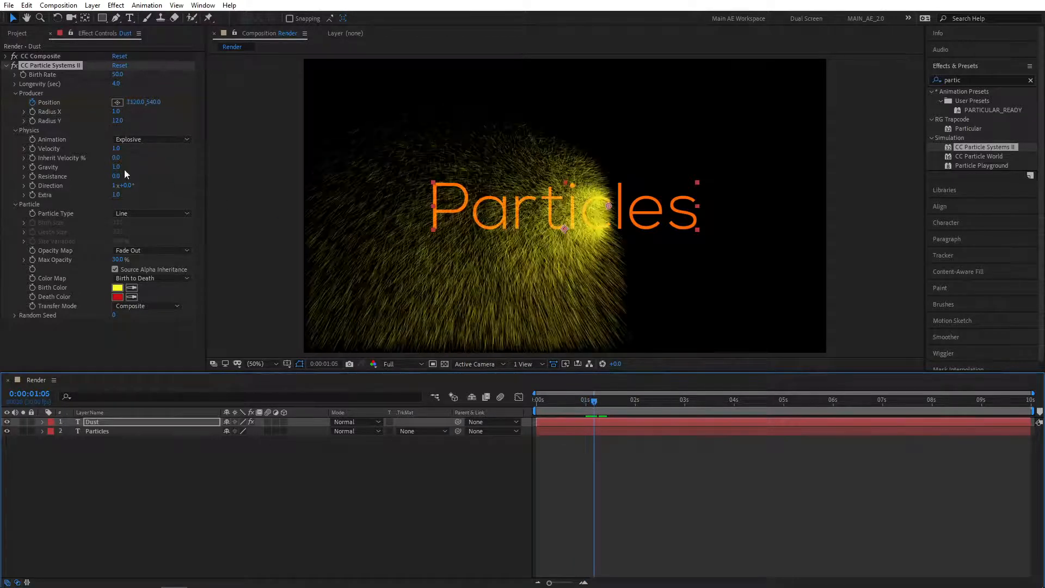
left_click(175, 139)
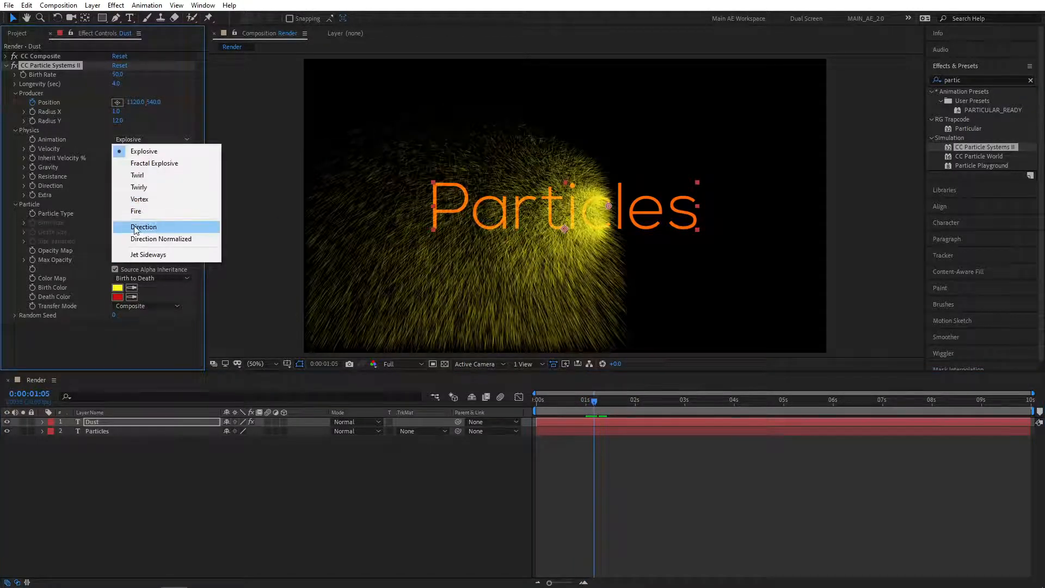
left_click(184, 227)
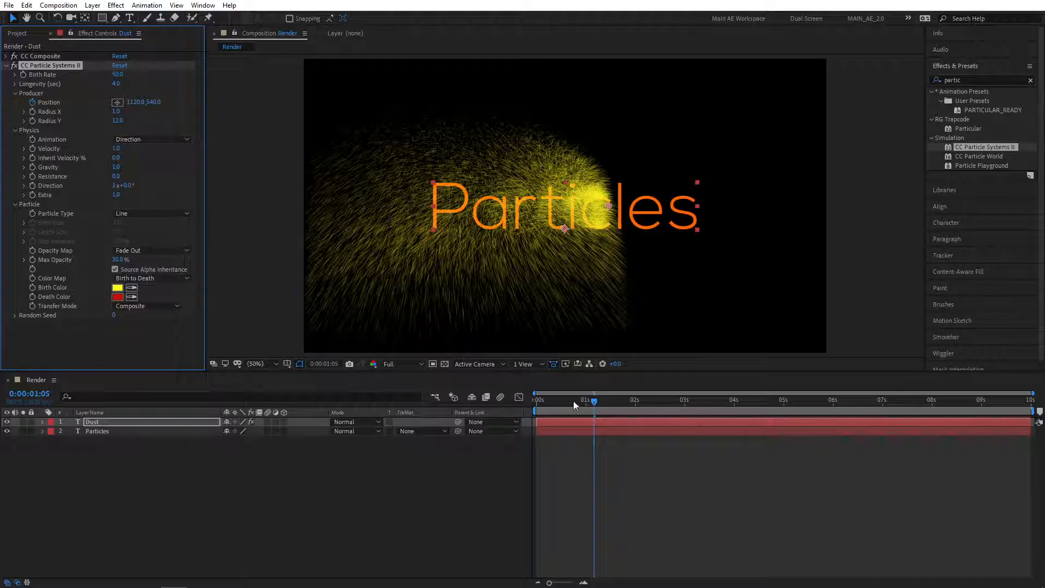
left_click_drag(574, 402, 551, 400)
key("space")
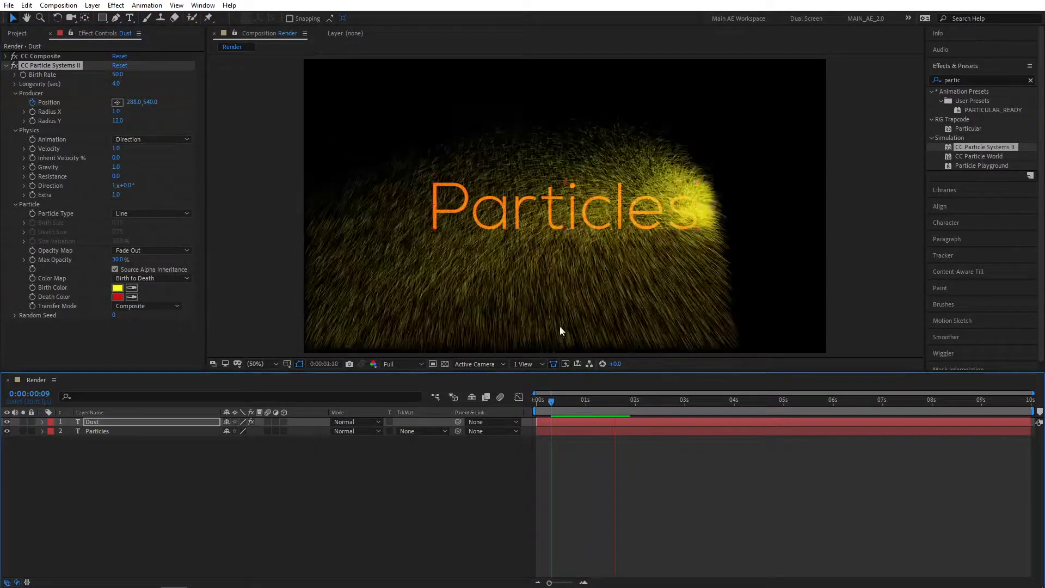
key("space")
mouse_move(614, 402)
left_mouse_down()
mouse_move(584, 403)
mouse_move(601, 402)
left_mouse_up()
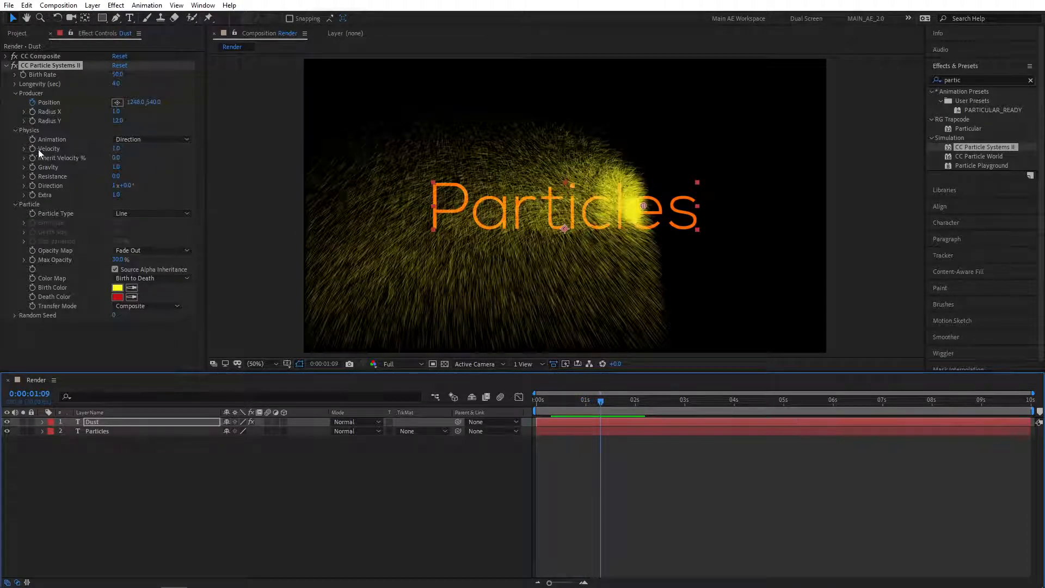
Set particle Velocity to 0.5 and Inherit Velocity to 20%.
left_click_drag(601, 402, 591, 403)
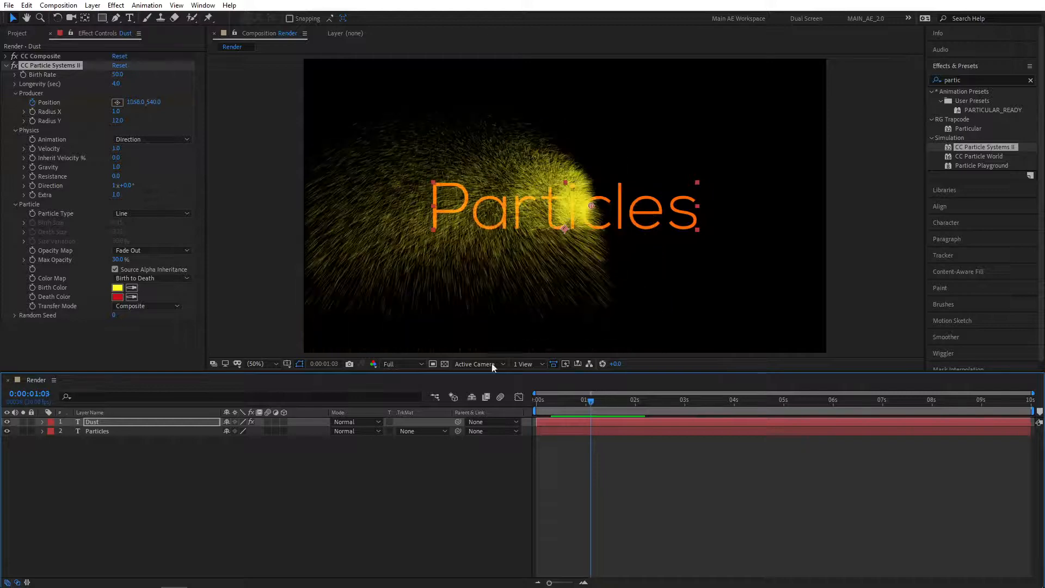
left_click(116, 149)
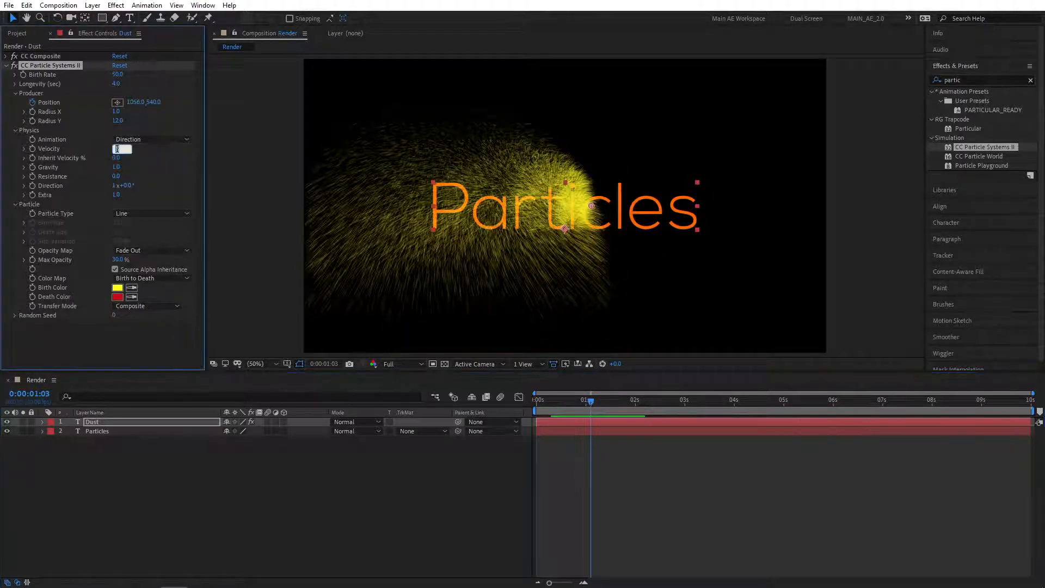
type("0.5")
key("Return")
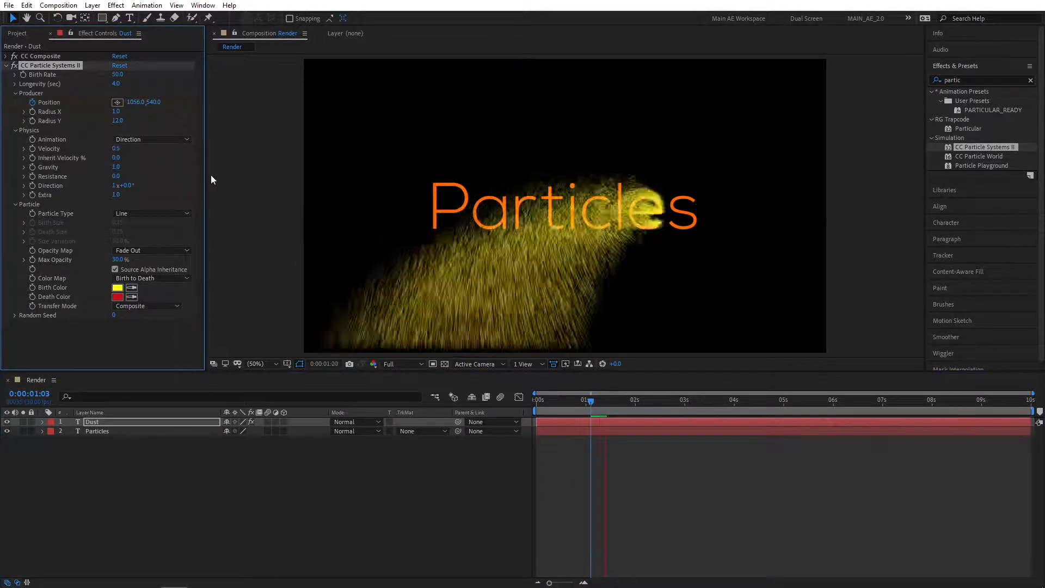
key("space")
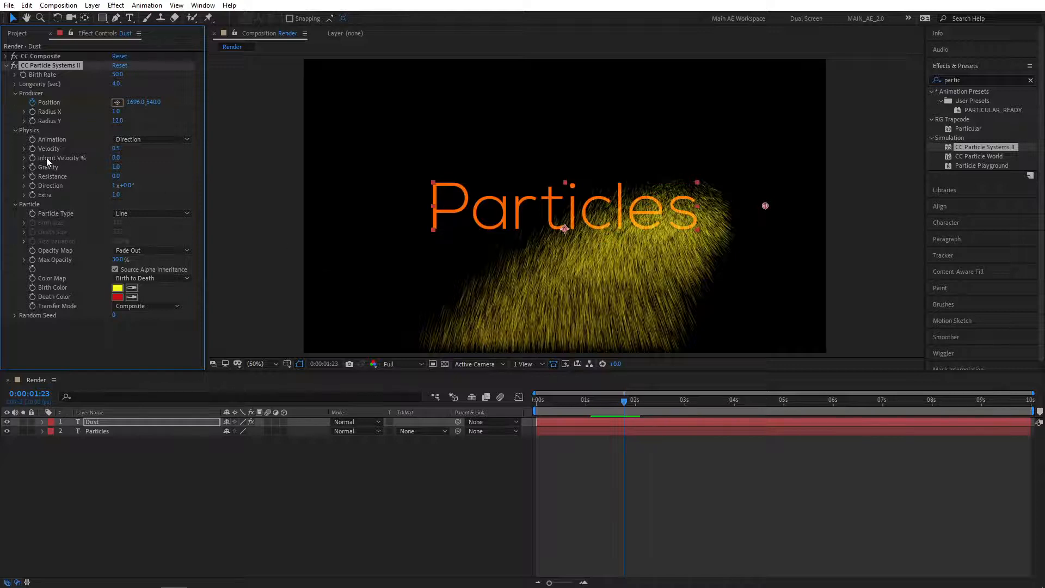
left_click(115, 159)
type("20")
key("Return")
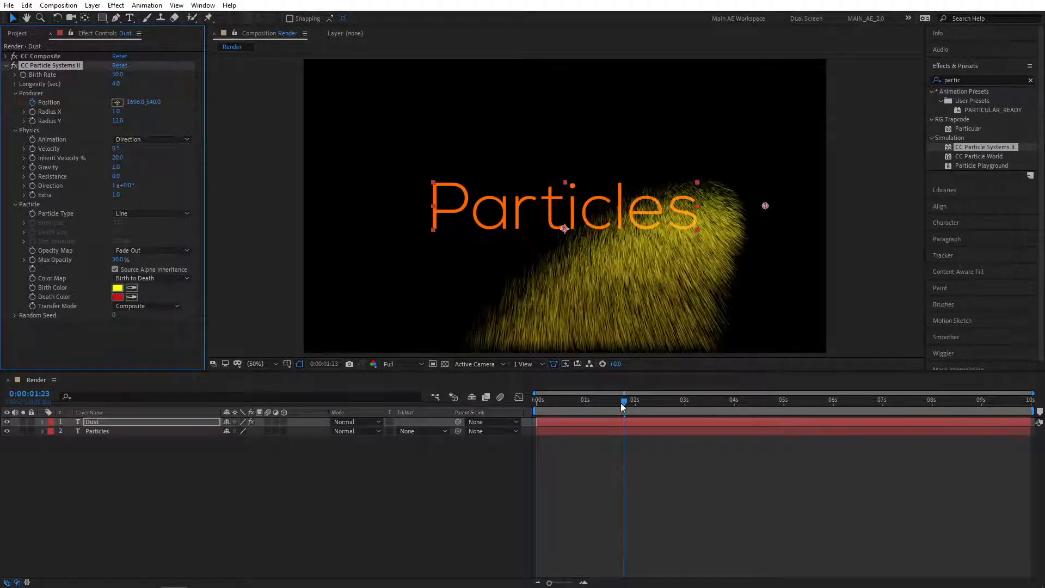
Set Gravity to -0.3 so particles rise, and Resistance to 20.
left_click_drag(622, 405, 575, 407)
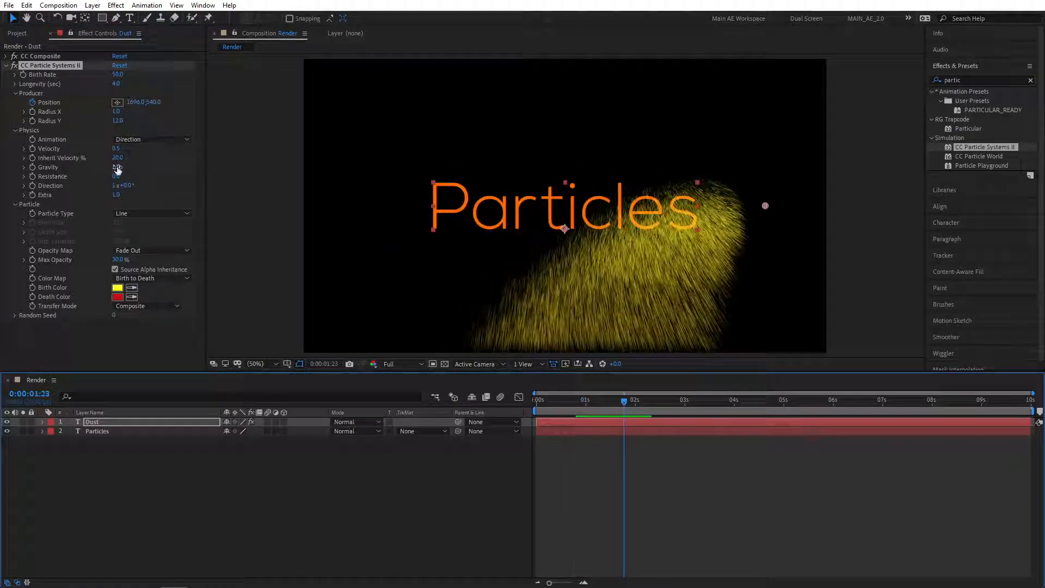
left_click(118, 167)
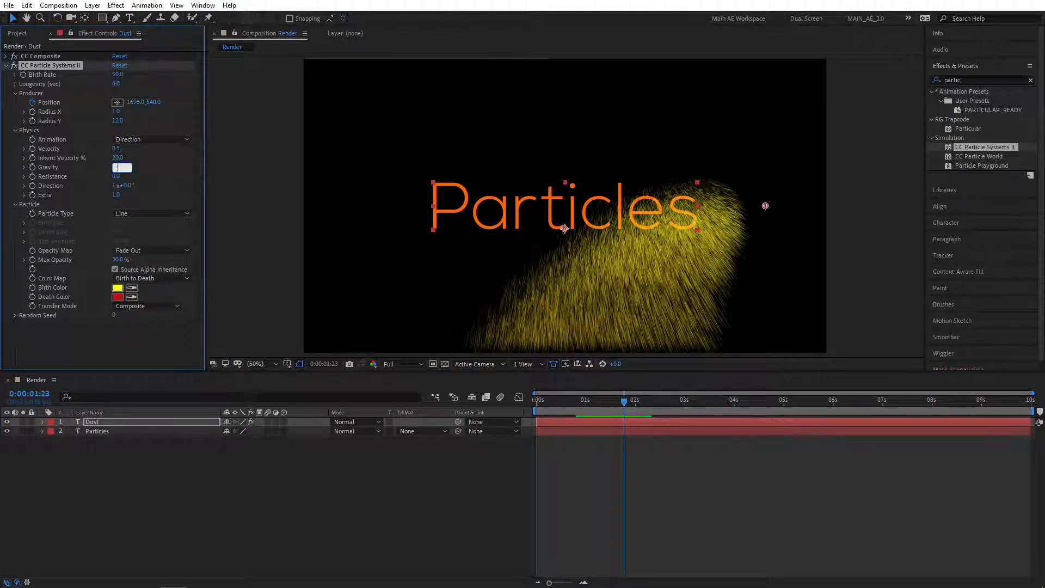
type("-0.3")
key("Return")
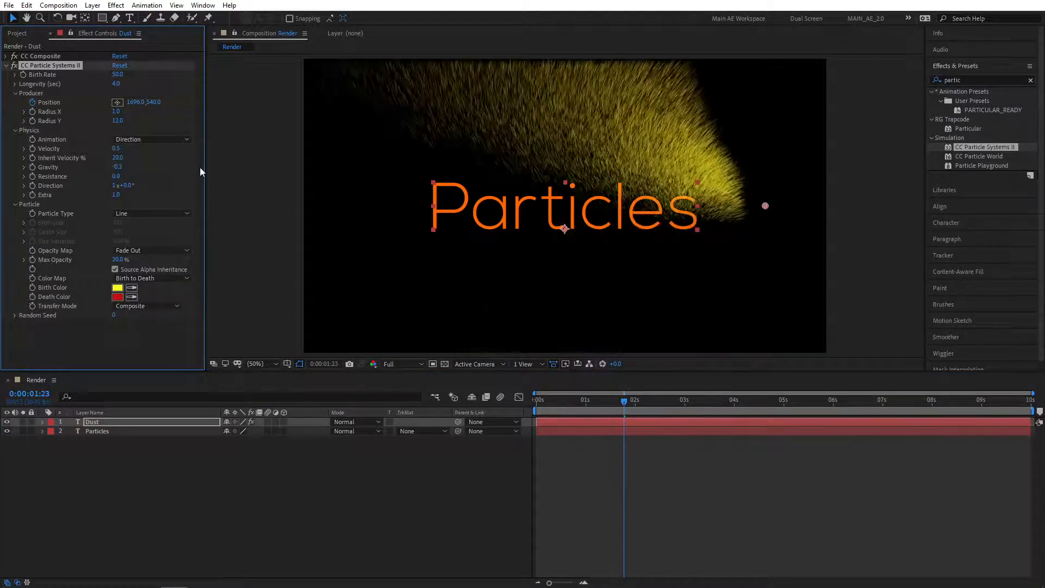
mouse_move(624, 401)
left_mouse_down()
mouse_move(547, 398)
mouse_move(625, 403)
mouse_move(599, 406)
left_mouse_up()
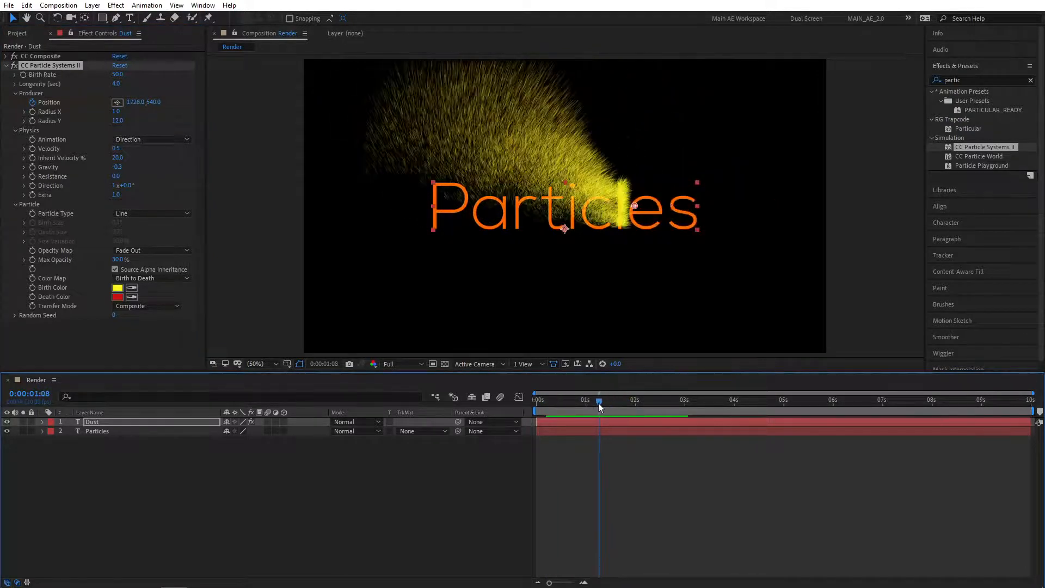
left_click(116, 176)
type("20")
key("Return")
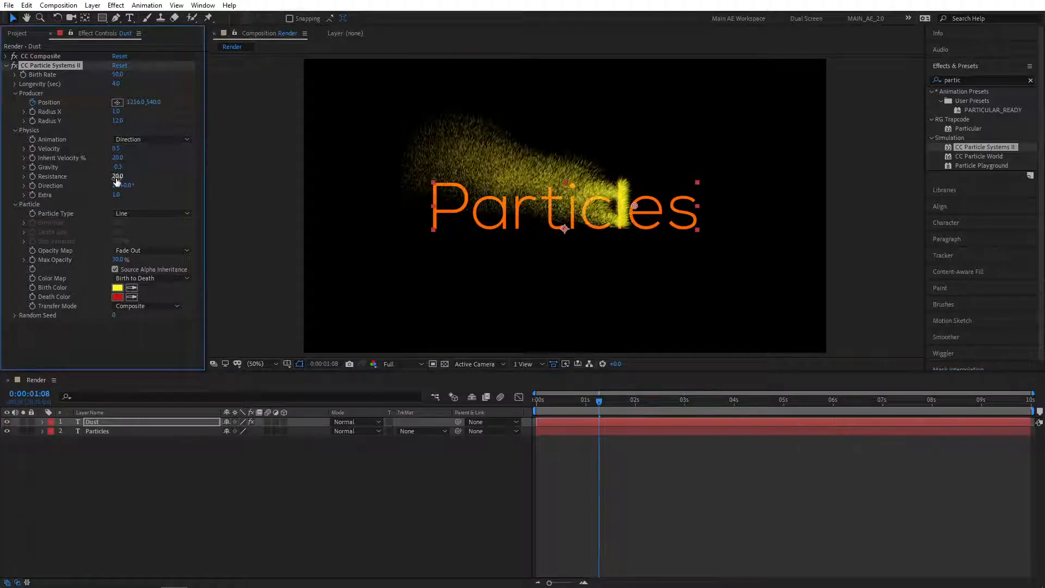
Sample the text's orange as the particles' Birth Color.
left_click_drag(580, 404, 540, 405)
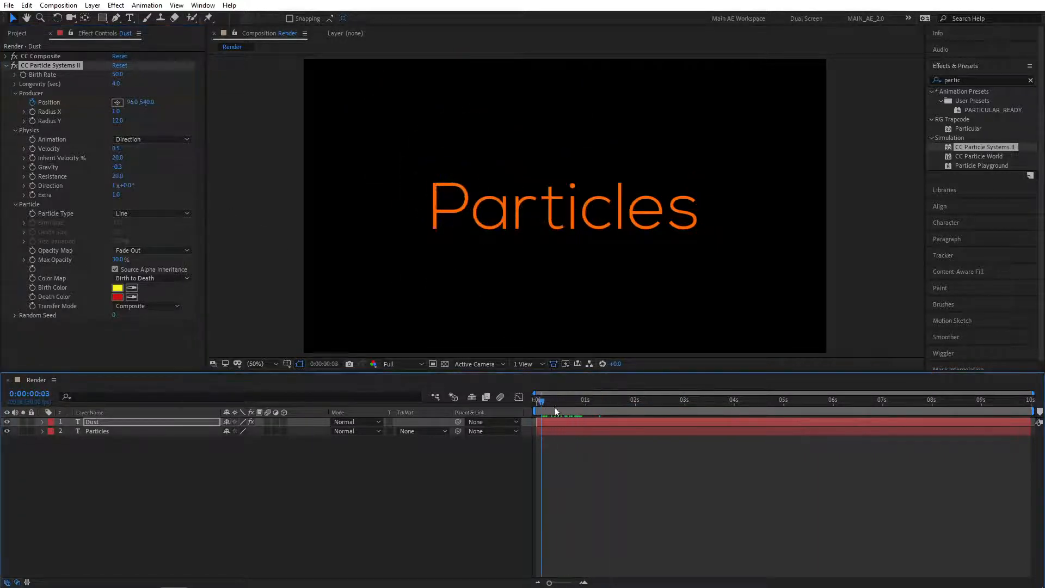
key("space")
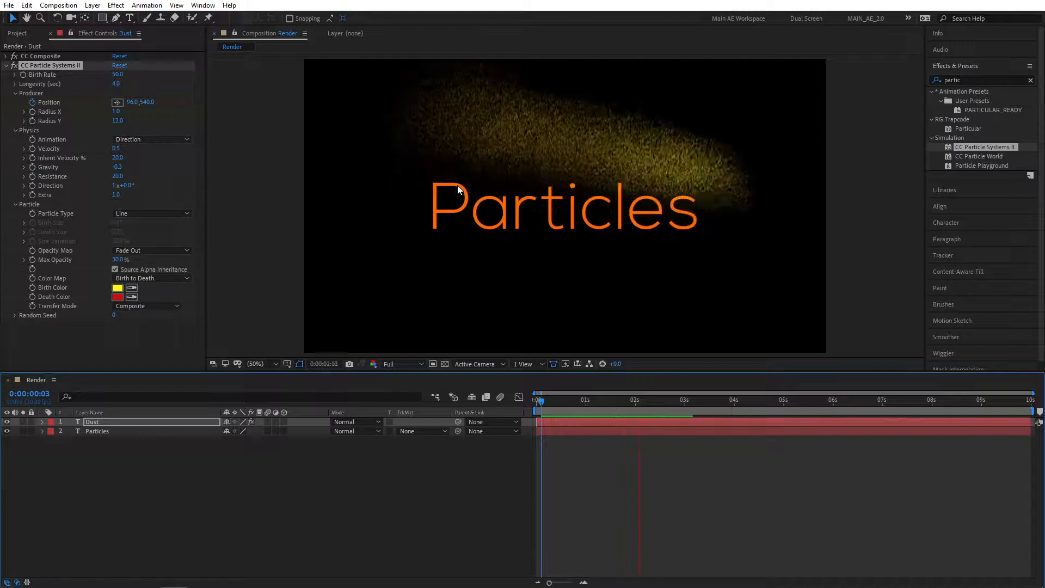
key("space")
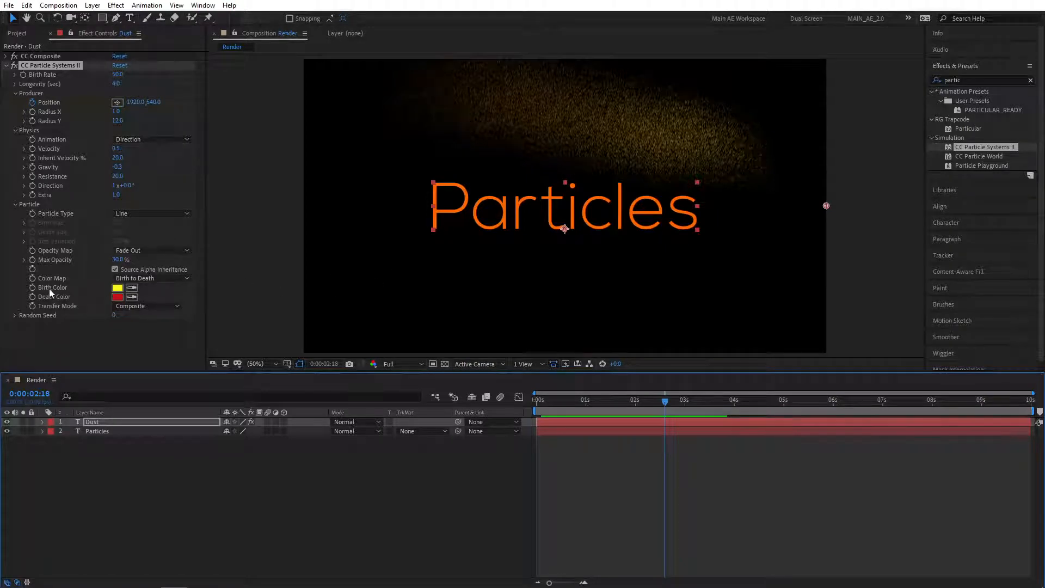
left_click(131, 288)
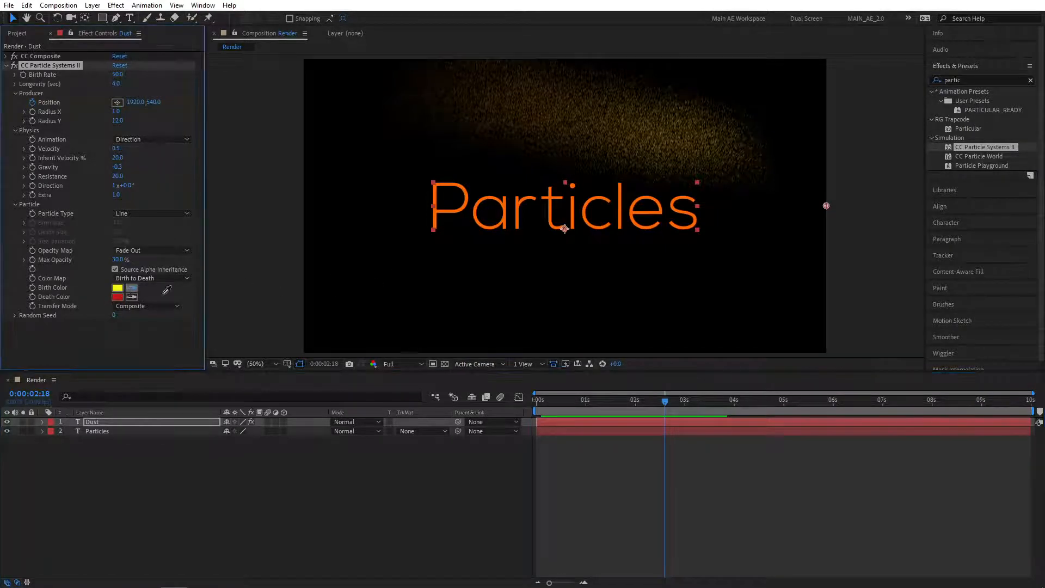
left_click(468, 194)
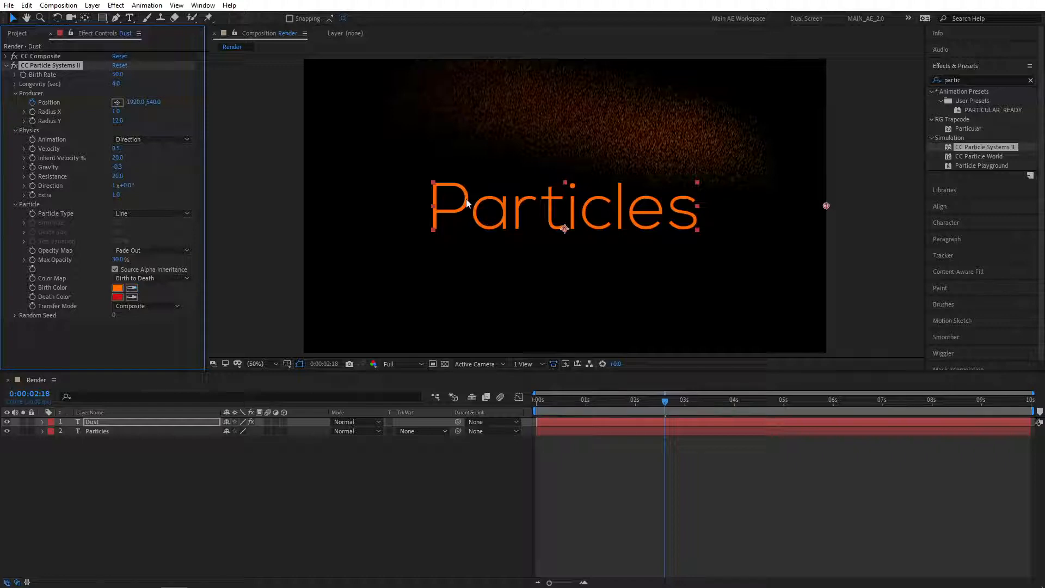
Set Death Color to the same orange, then darken it to 491D00.
left_click(131, 297)
left_click(118, 287)
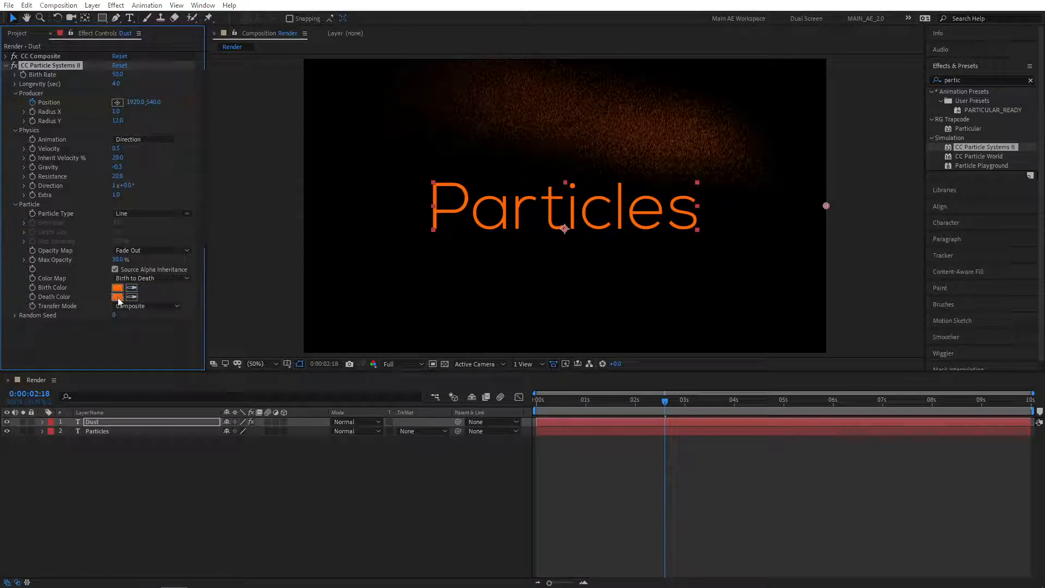
left_click(117, 296)
left_click_drag(258, 182, 283, 200)
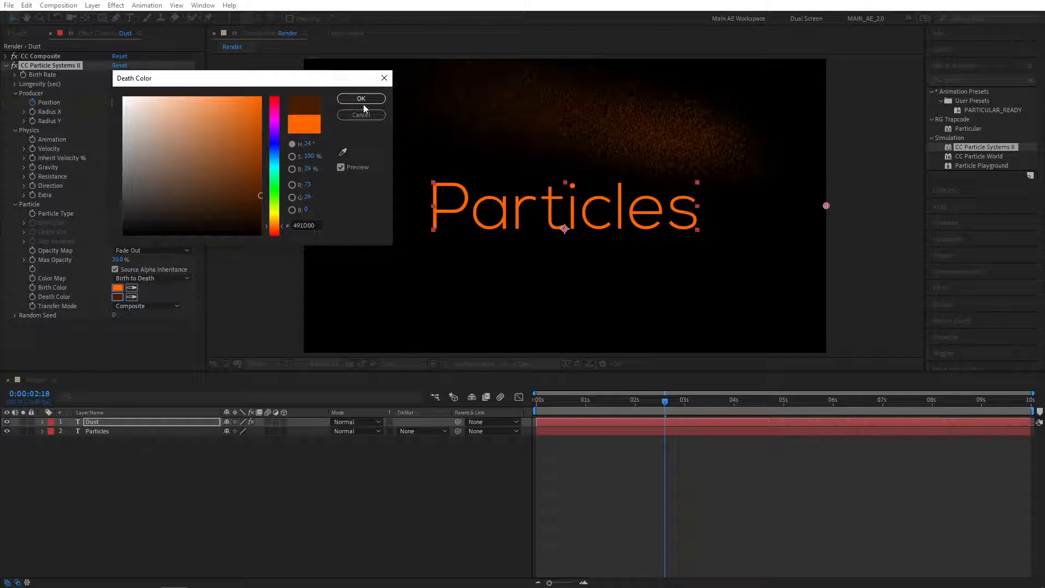
left_click(366, 98)
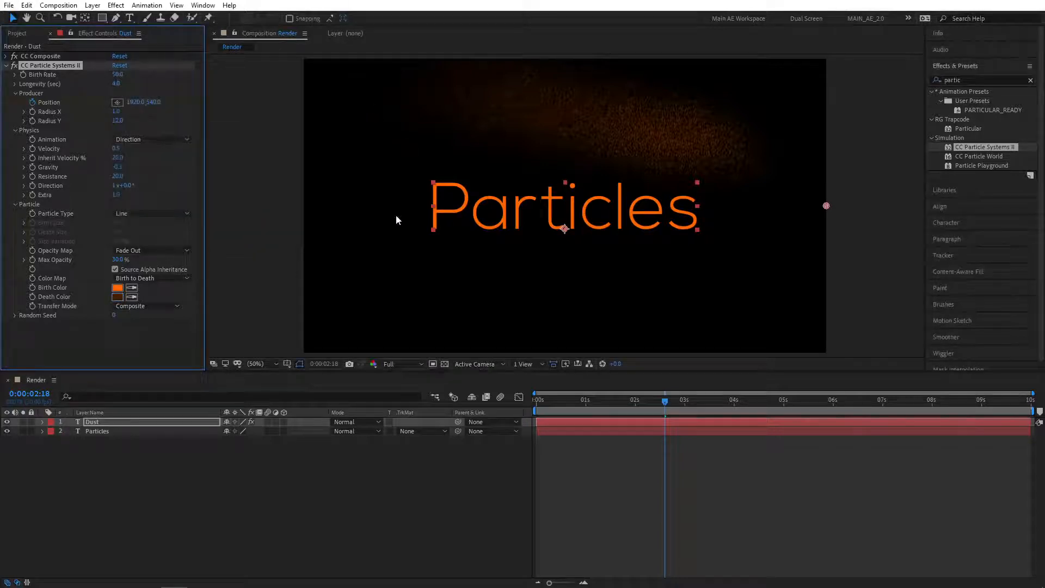
left_click_drag(651, 403, 533, 409)
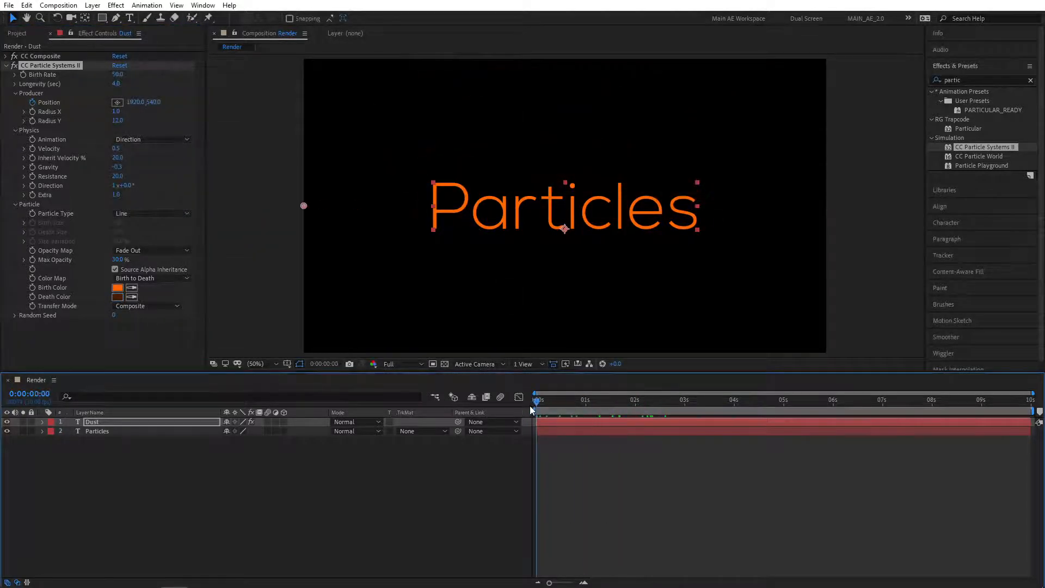
Search effects for 'linear' and drag Linear Wipe onto the Particles text layer.
key("space")
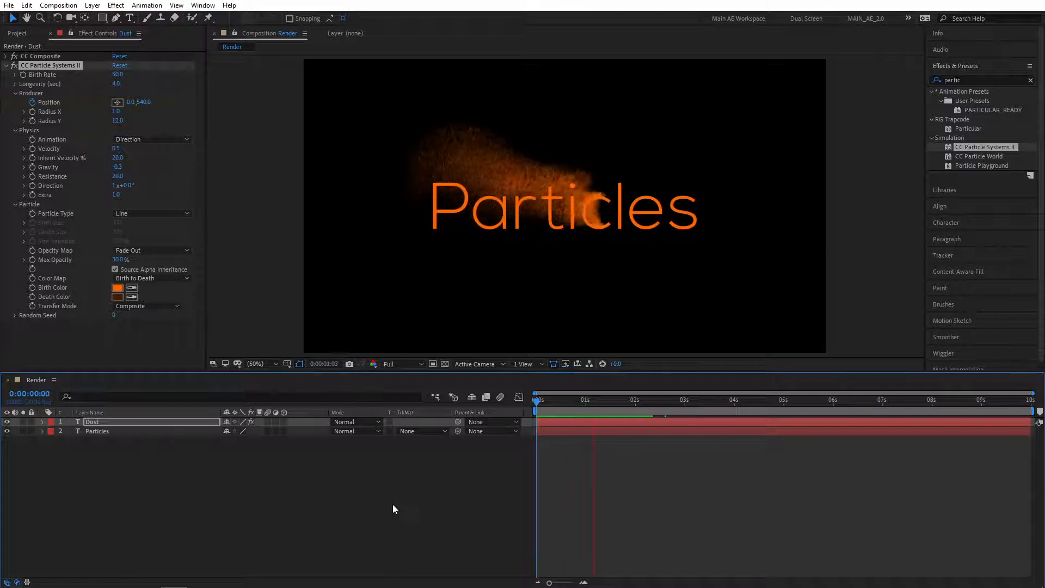
key("space")
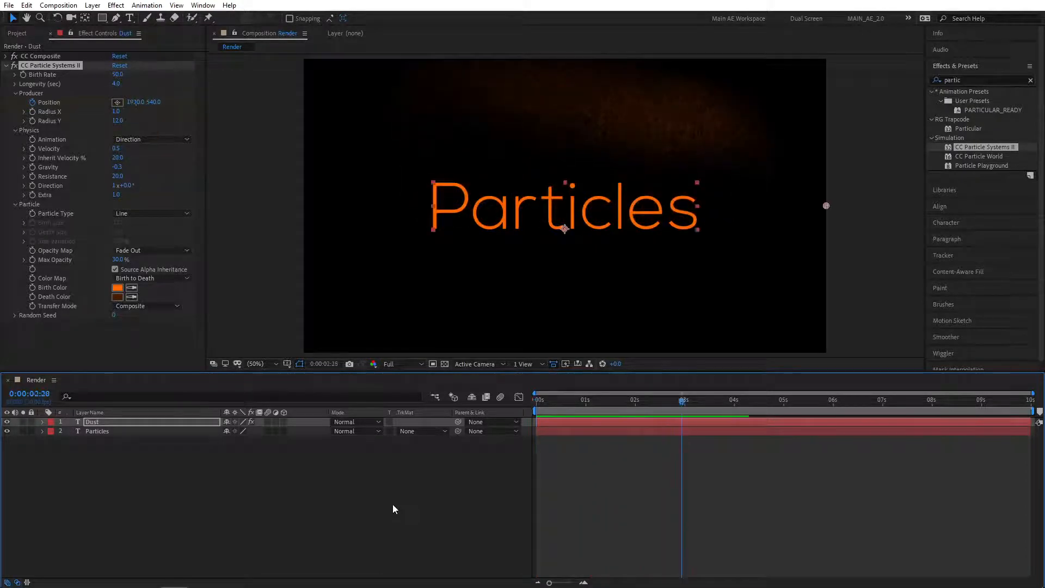
left_click(367, 559)
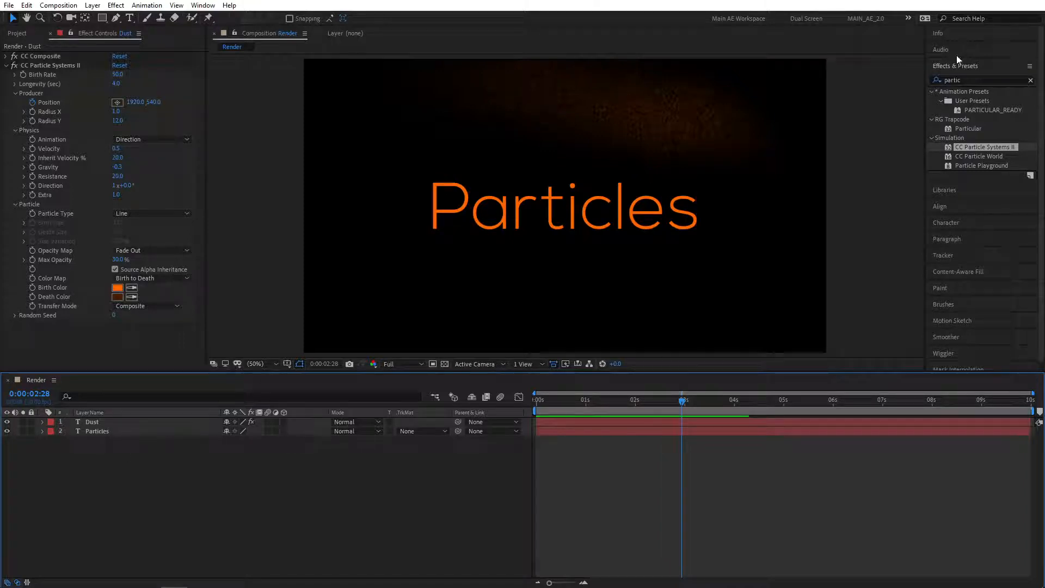
left_click(945, 81)
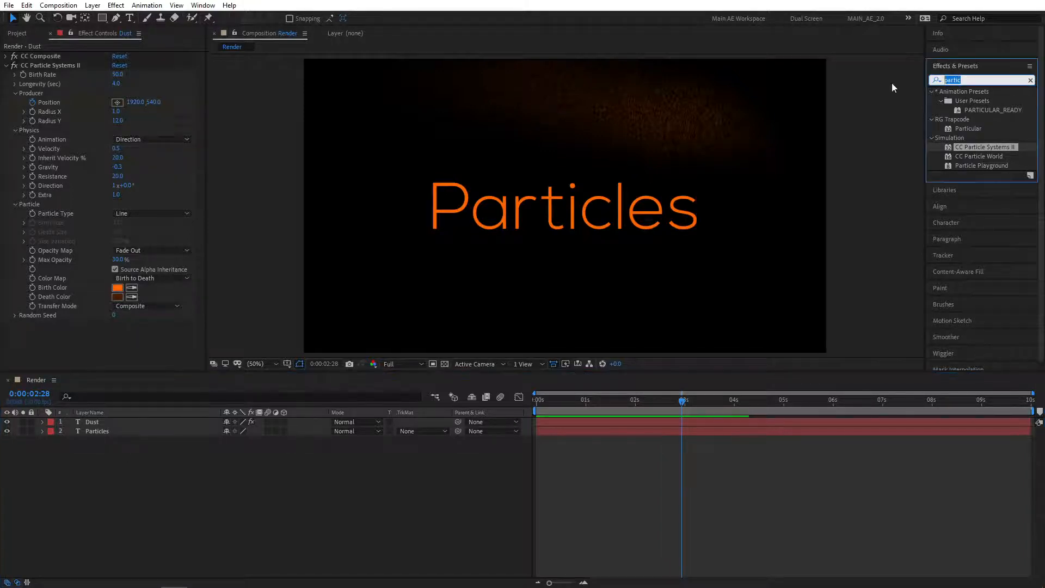
type("linear")
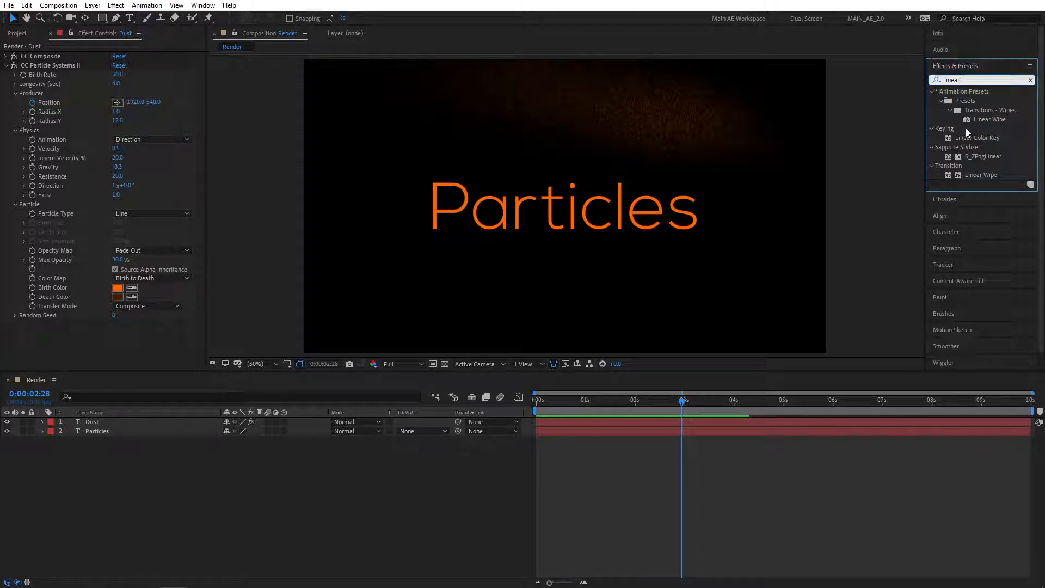
left_click_drag(975, 174, 100, 432)
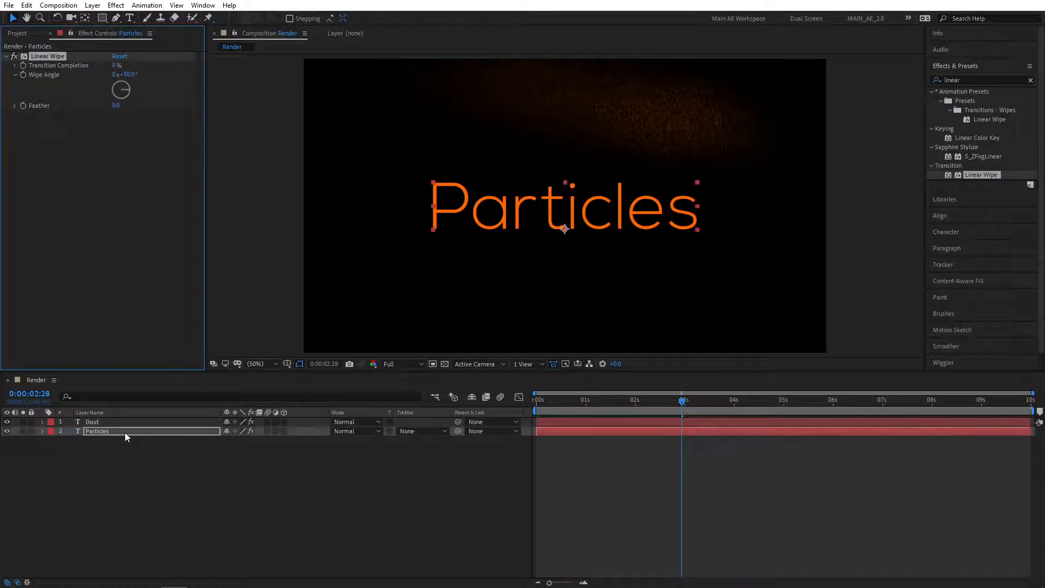
Reveal the Dust layer's Position keyframes, then select Particles at the composition start.
left_click(92, 421)
key("u")
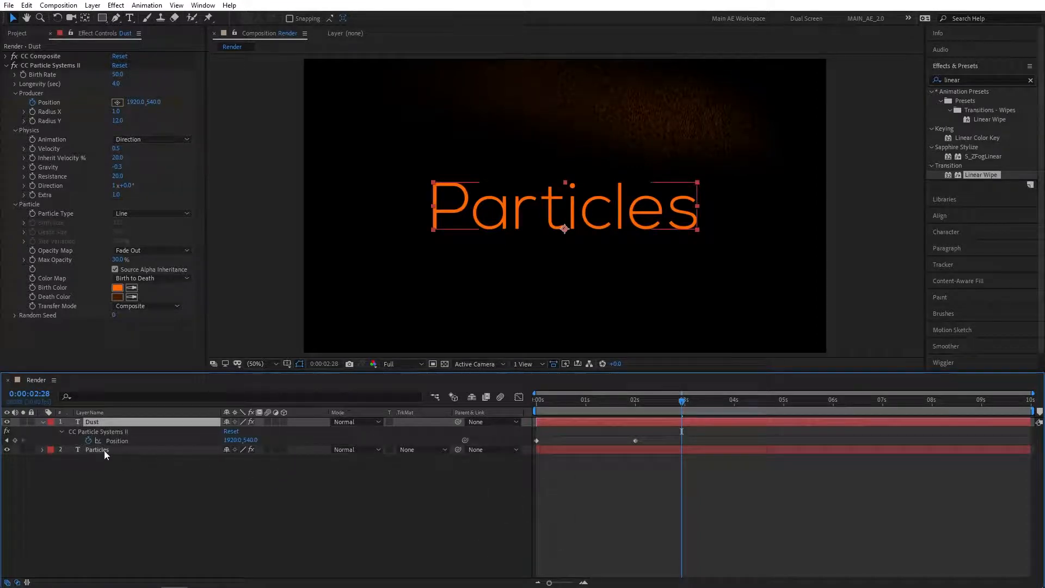
left_click(105, 452)
left_click_drag(569, 400, 530, 404)
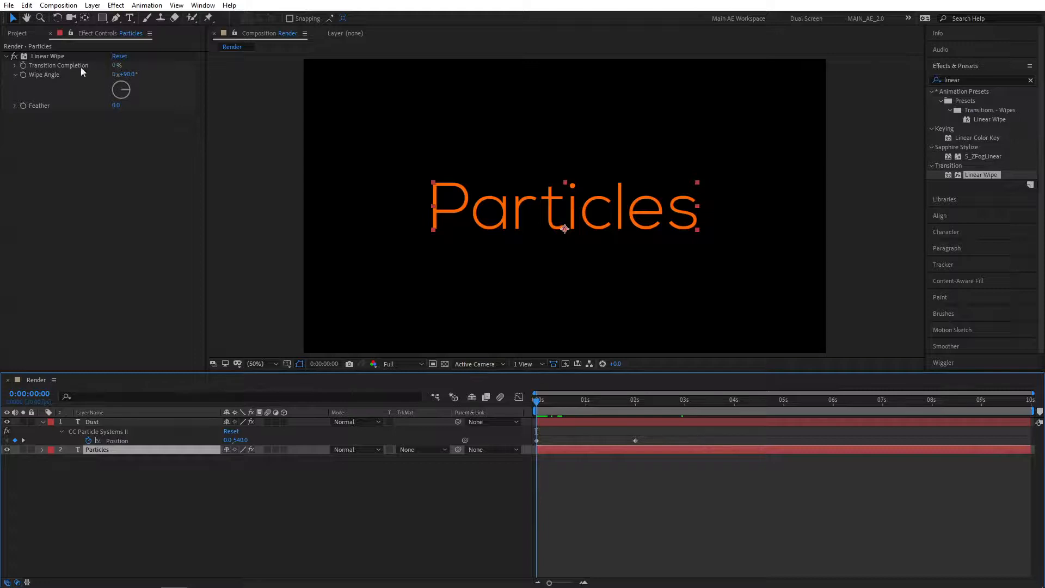
Animate the Linear Wipe Transition Completion to 100% at 2 seconds and set Feather to 50.
left_click(46, 56)
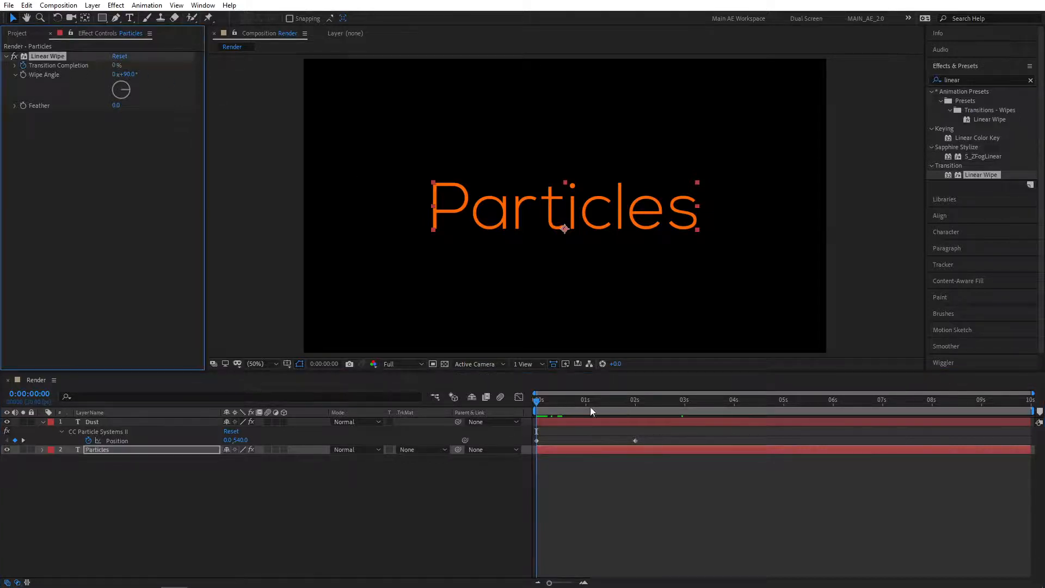
left_click_drag(593, 411, 636, 407)
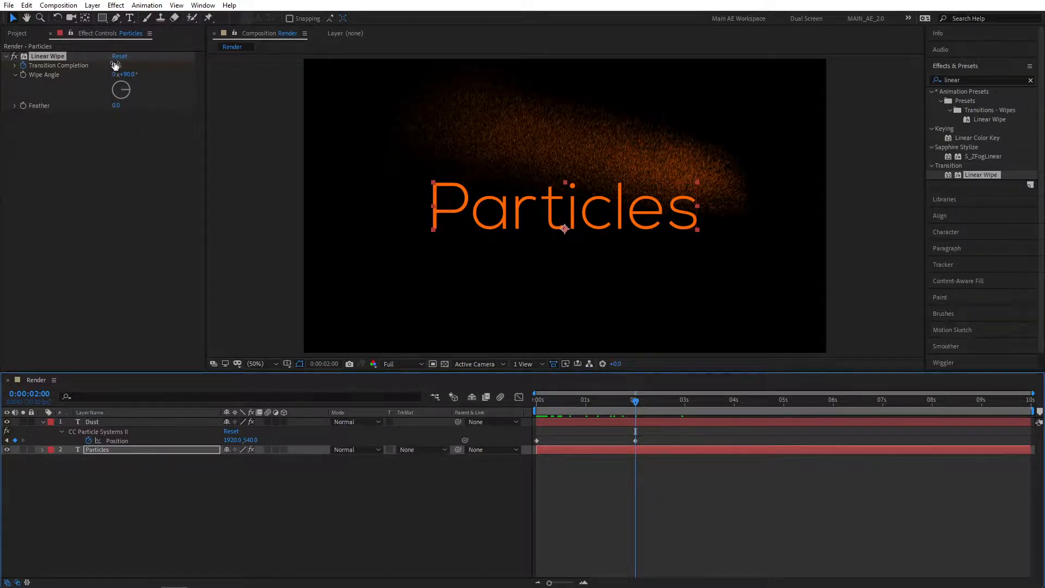
left_click_drag(115, 64, 272, 70)
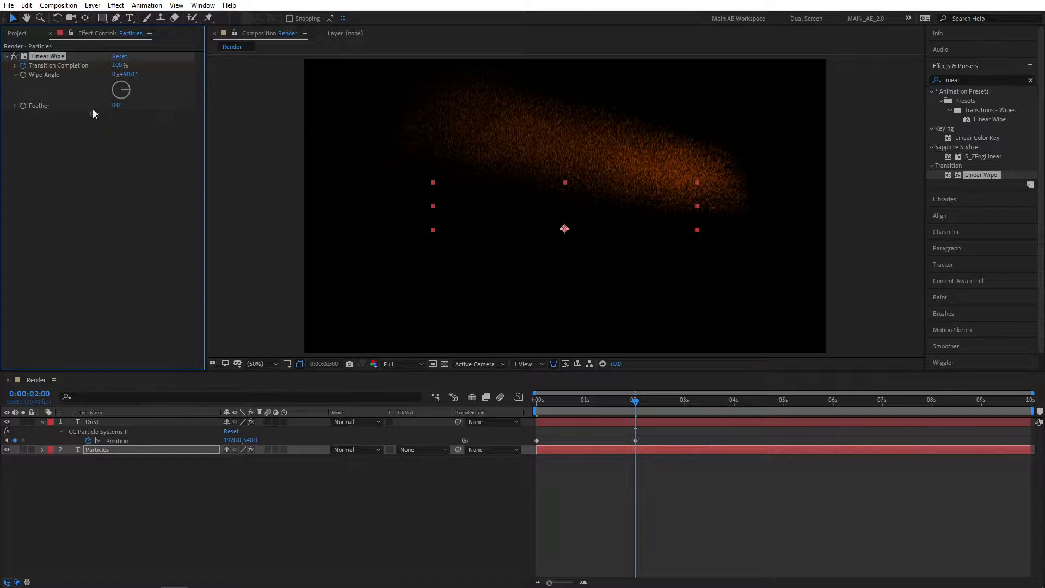
left_click(116, 105)
type("50")
key("Return")
left_click(442, 548)
left_click_drag(556, 401, 533, 405)
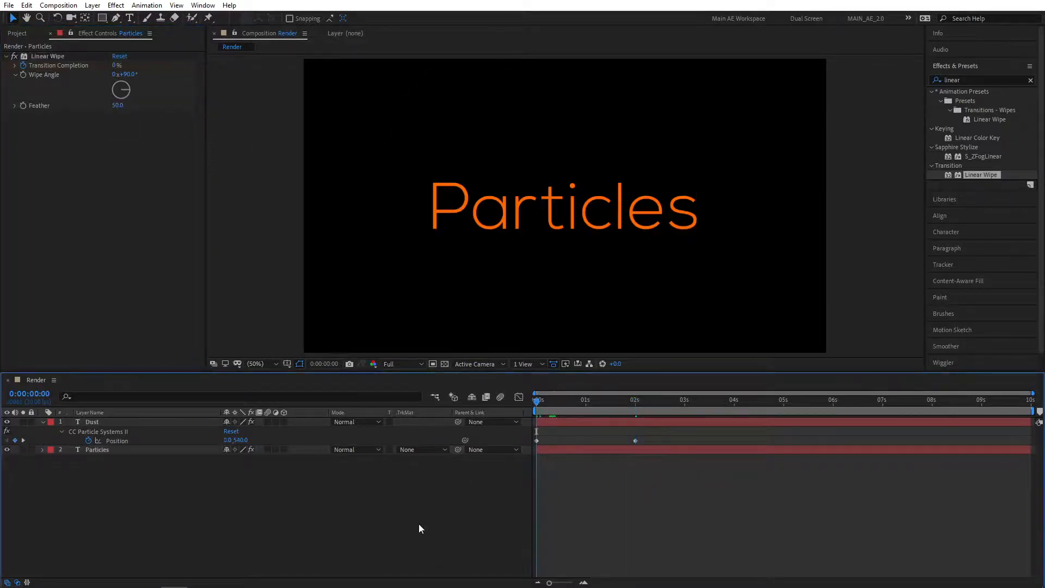
key("space")
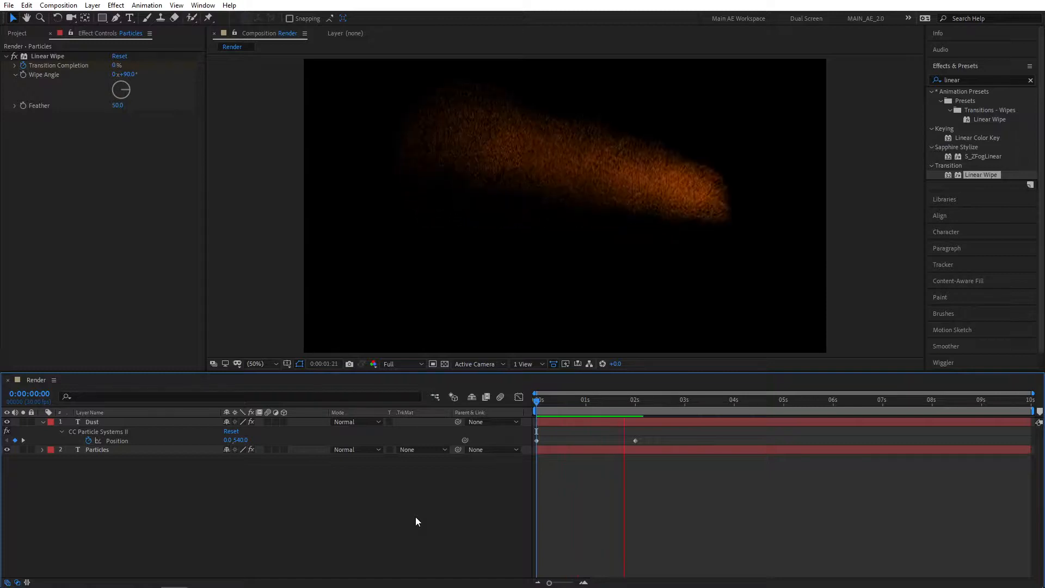
left_click(610, 403)
left_click_drag(610, 404, 525, 411)
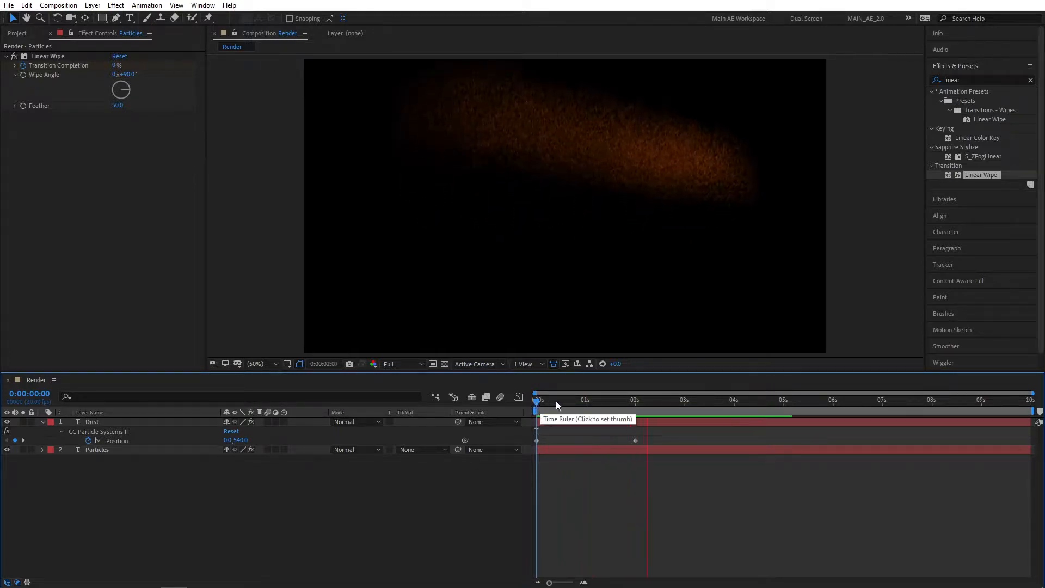
key("space")
left_click(98, 432)
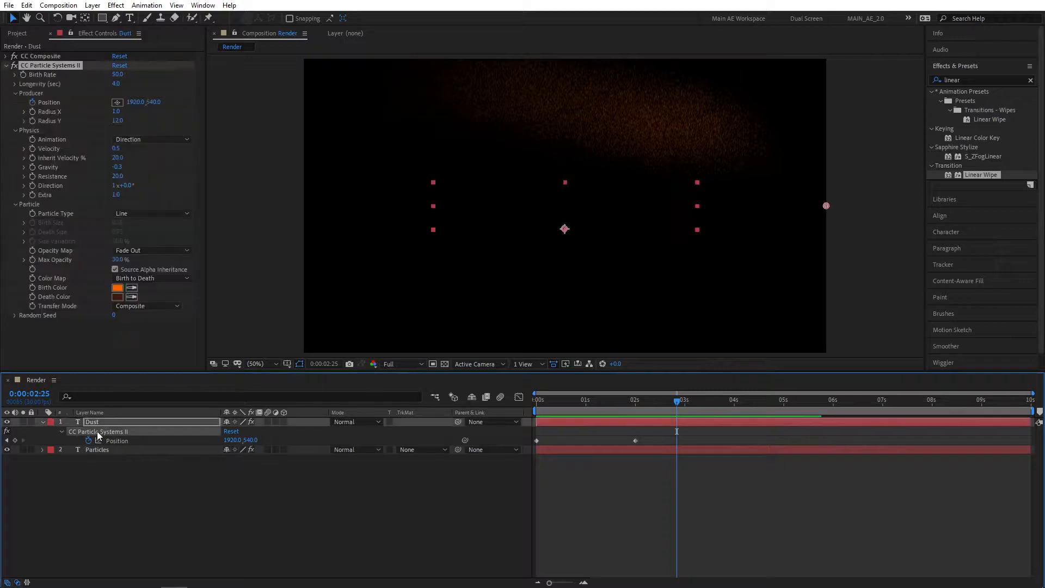
left_click_drag(629, 409, 582, 405)
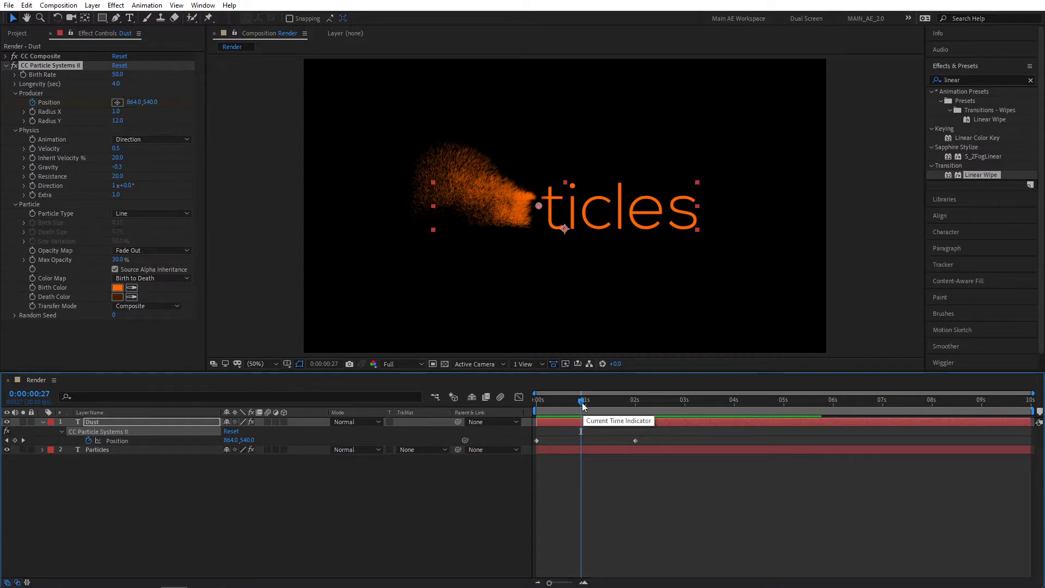
mouse_move(582, 406)
left_mouse_down()
mouse_move(546, 404)
mouse_move(563, 403)
left_mouse_up()
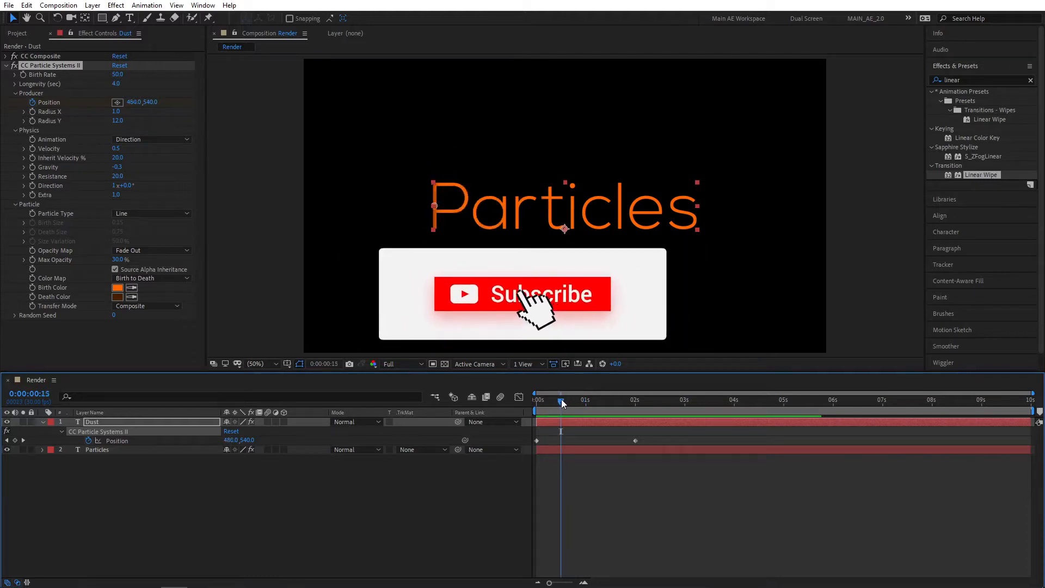